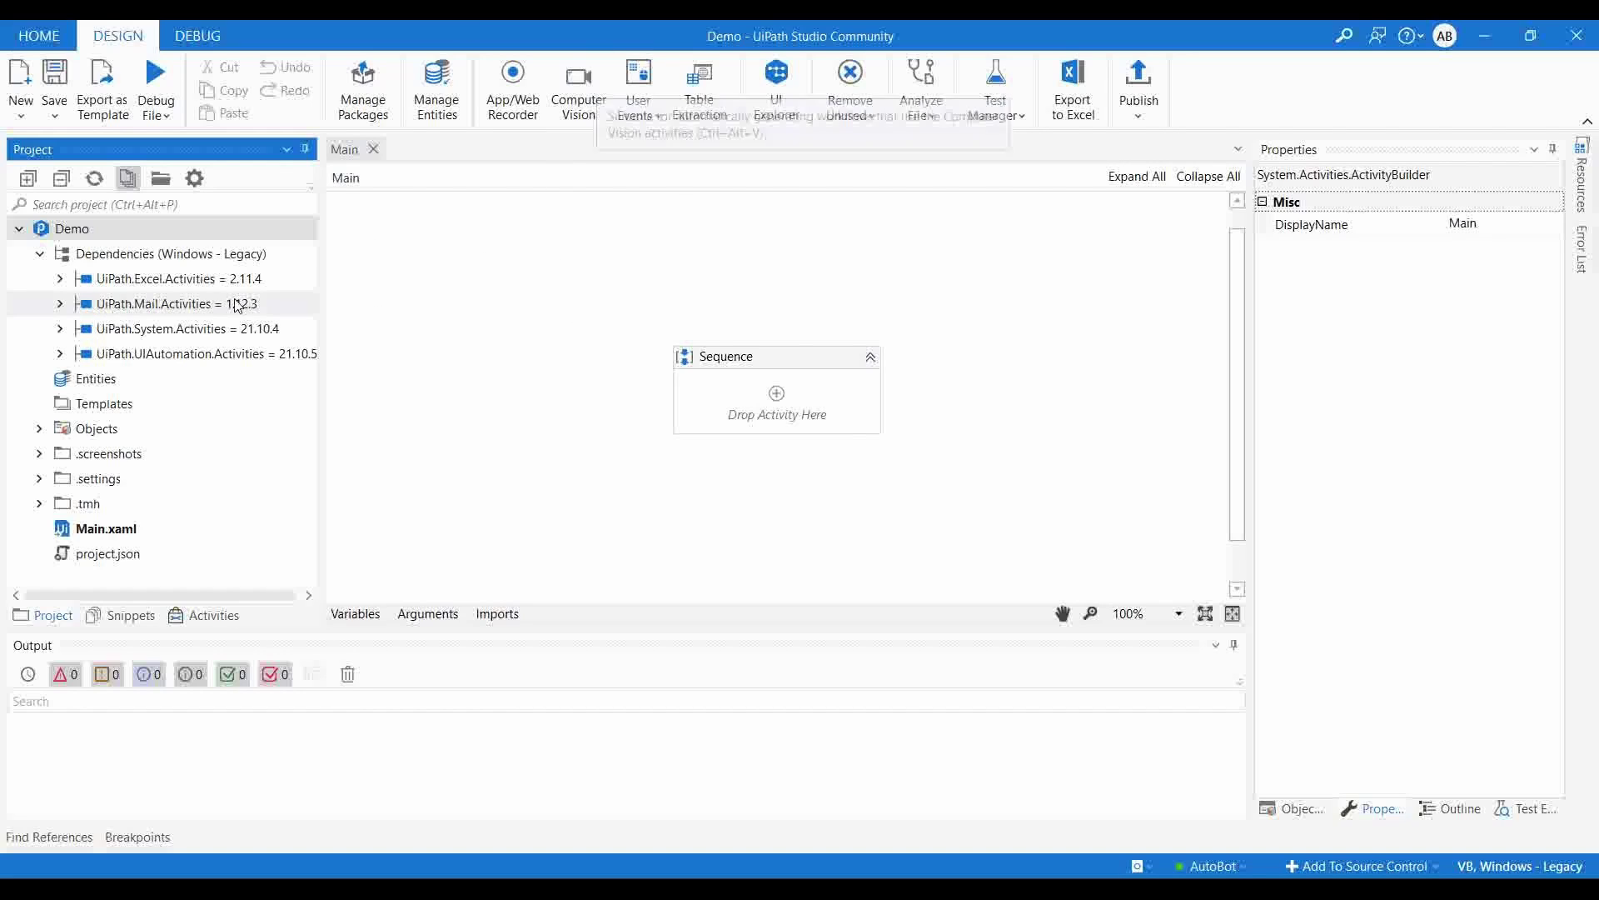
Step: Switch the left panel from the Project tree to the Activities list
{"action": "left_click", "coordinate": [201, 615]}
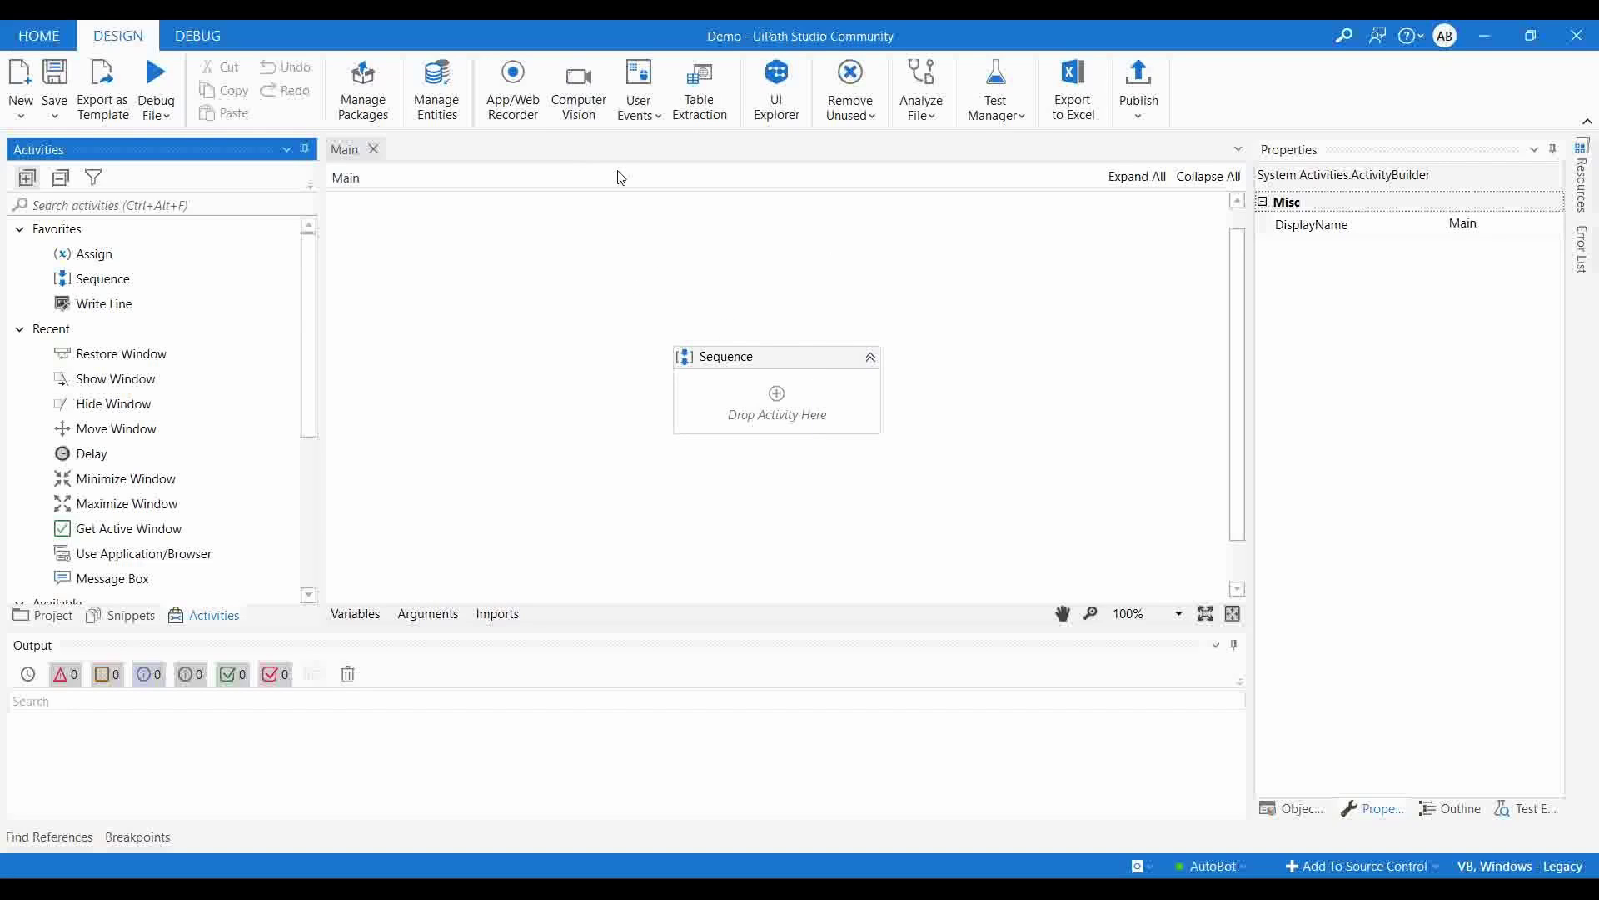
Step: Launch Computer Vision from the Design ribbon and dismiss the 'Server API key missing or invalid' error
{"action": "left_click", "coordinate": [576, 111]}
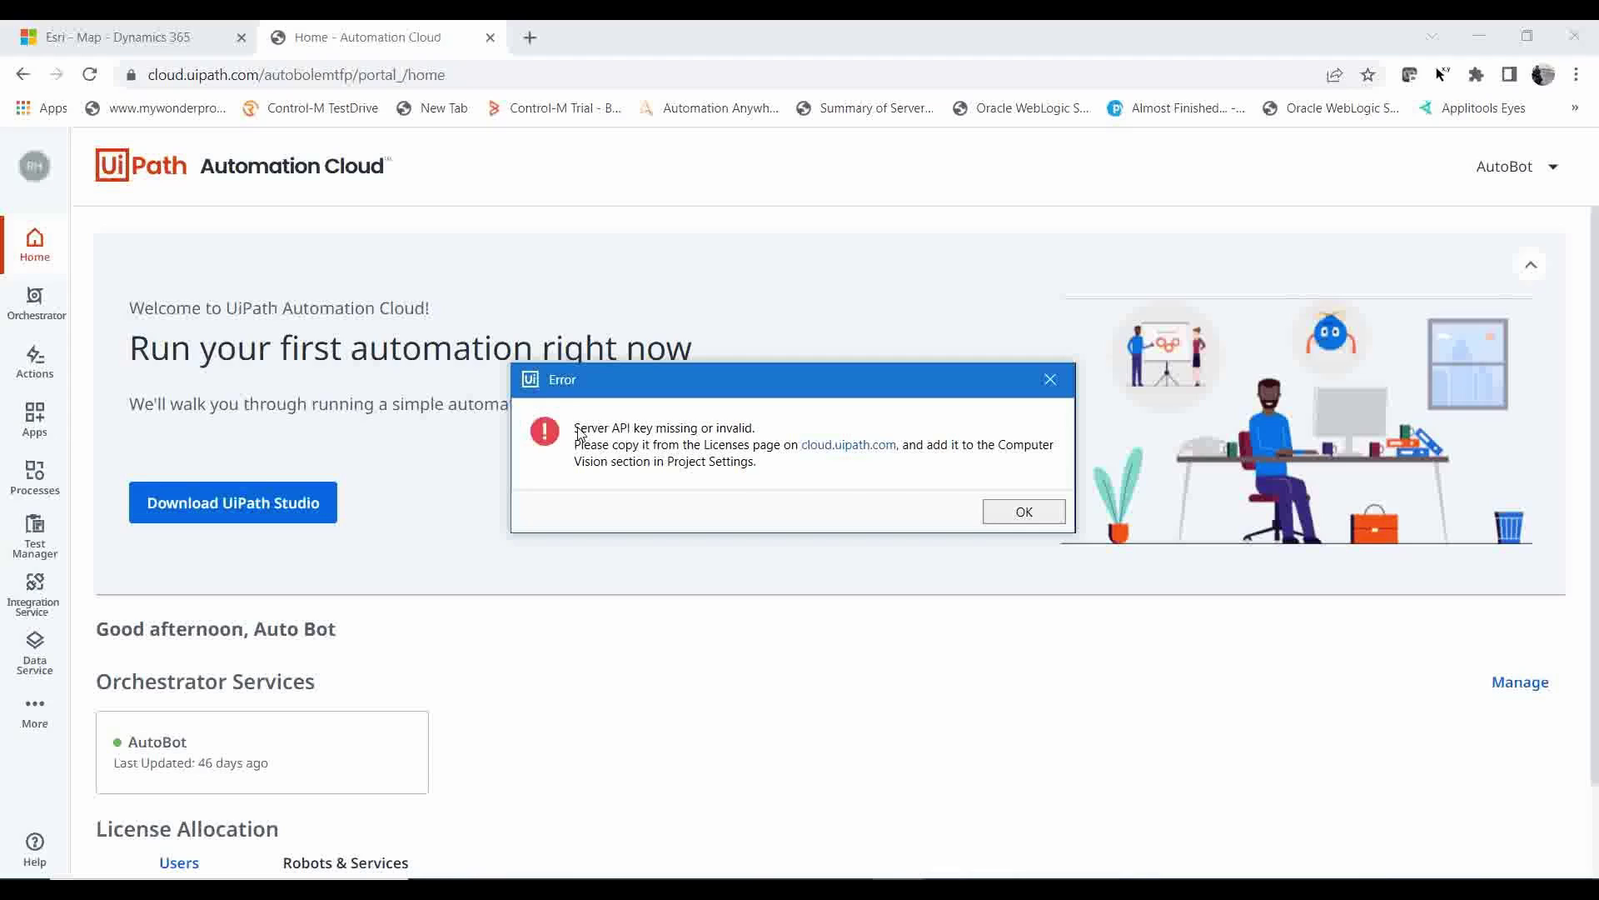
{"action": "left_click", "coordinate": [1026, 512]}
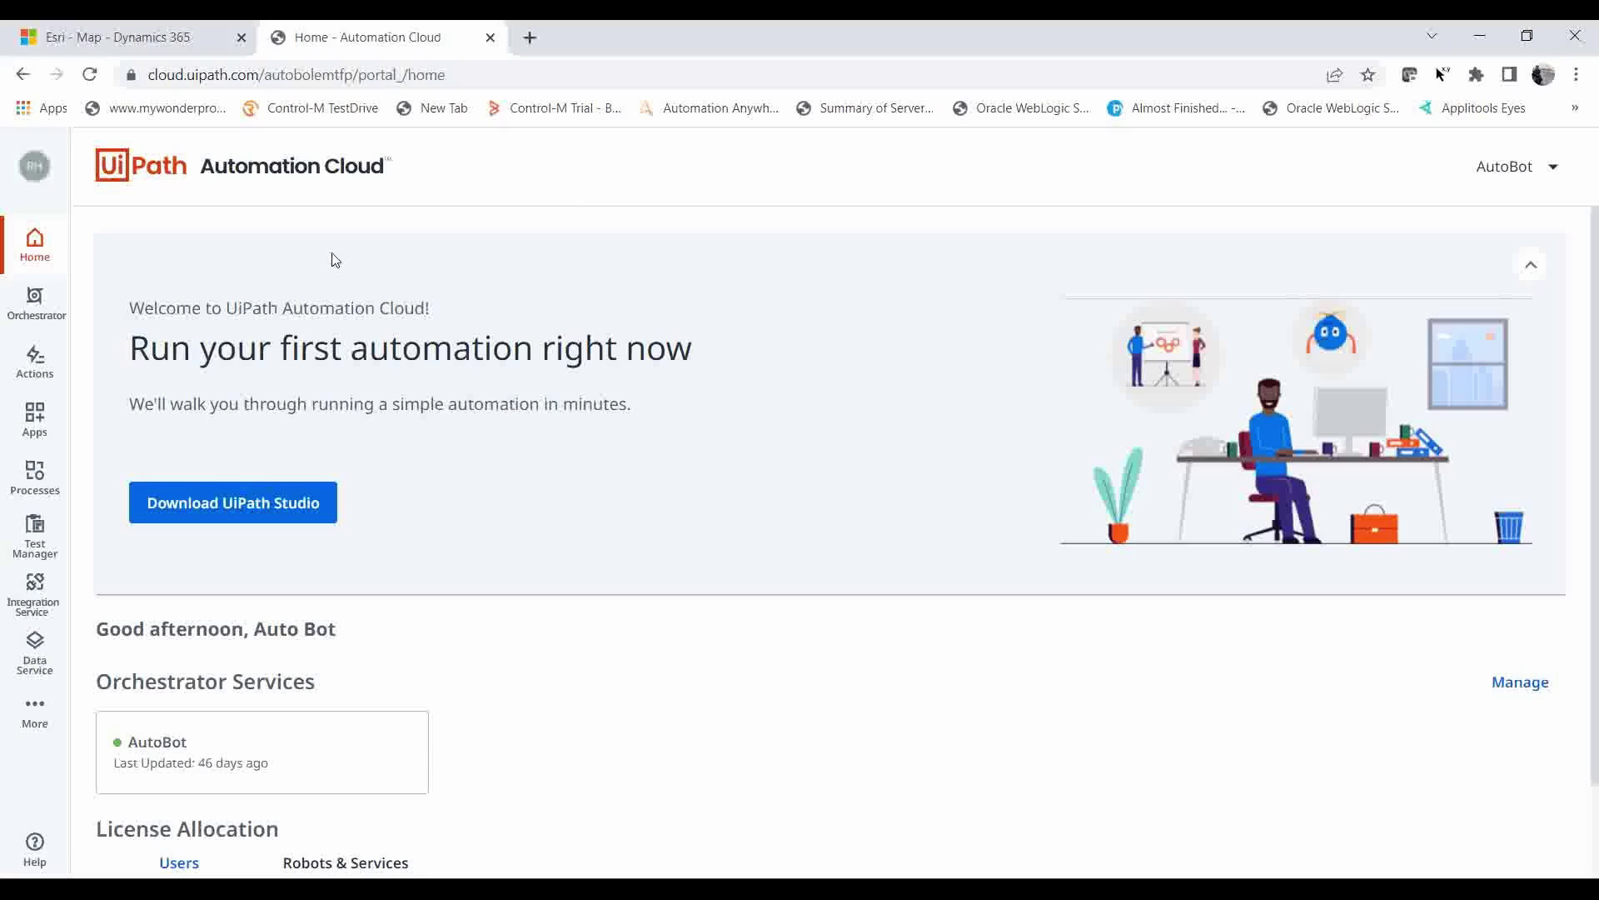
Step: Copy the Computer Vision API Key from Admin > Licenses > Robots & Services, then return to Studio
{"action": "left_click", "coordinate": [35, 708]}
{"action": "left_click", "coordinate": [148, 765]}
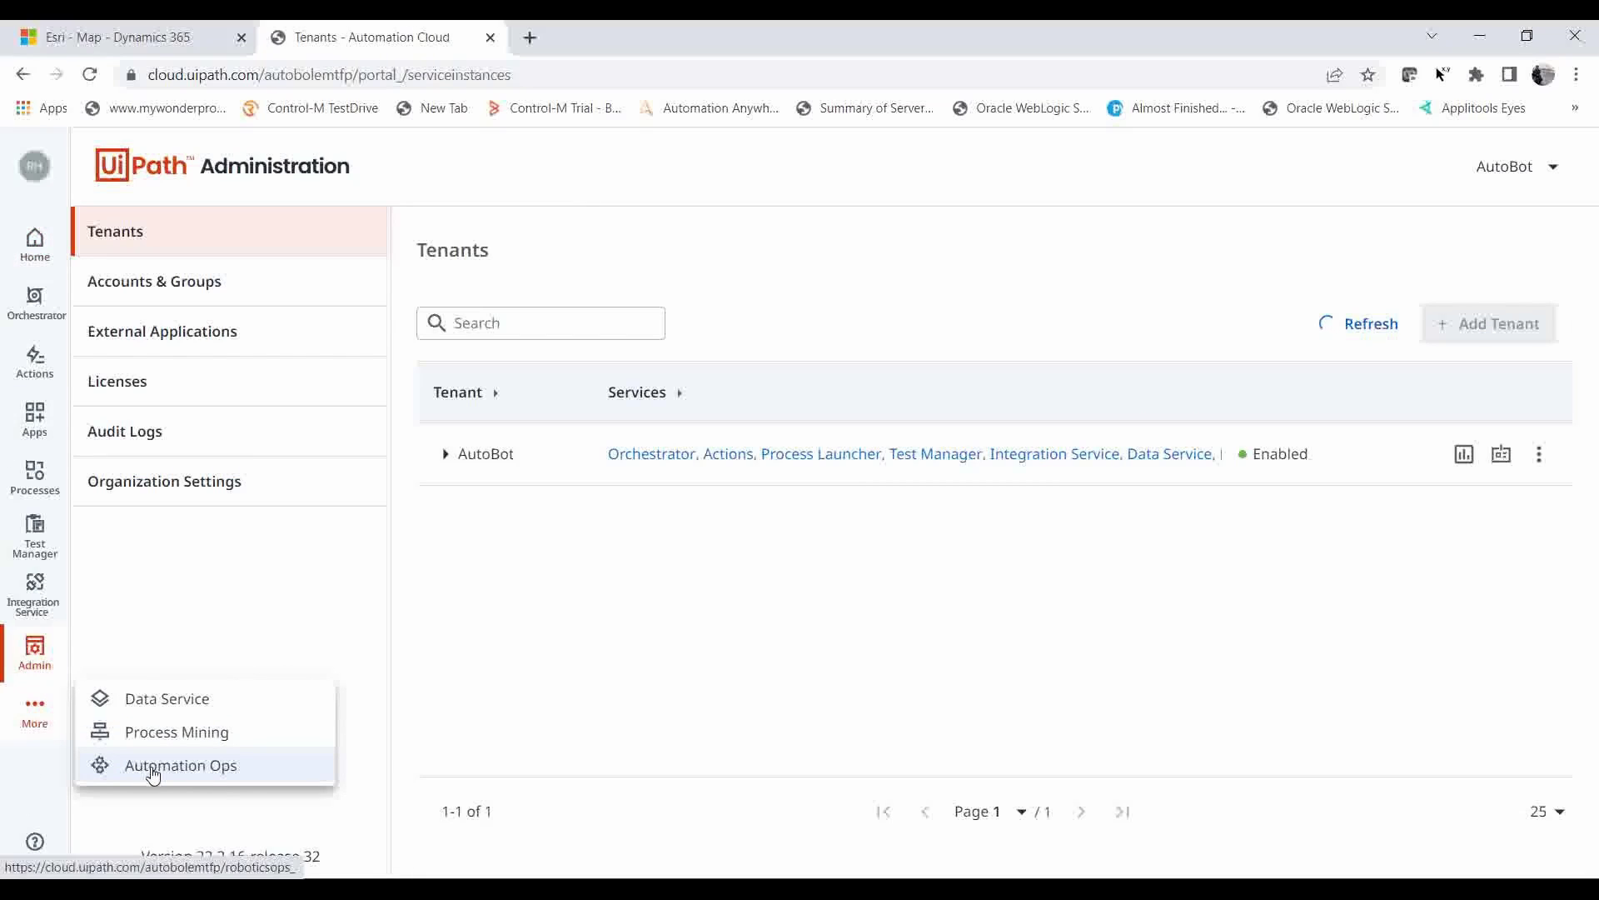
{"action": "left_click", "coordinate": [130, 384]}
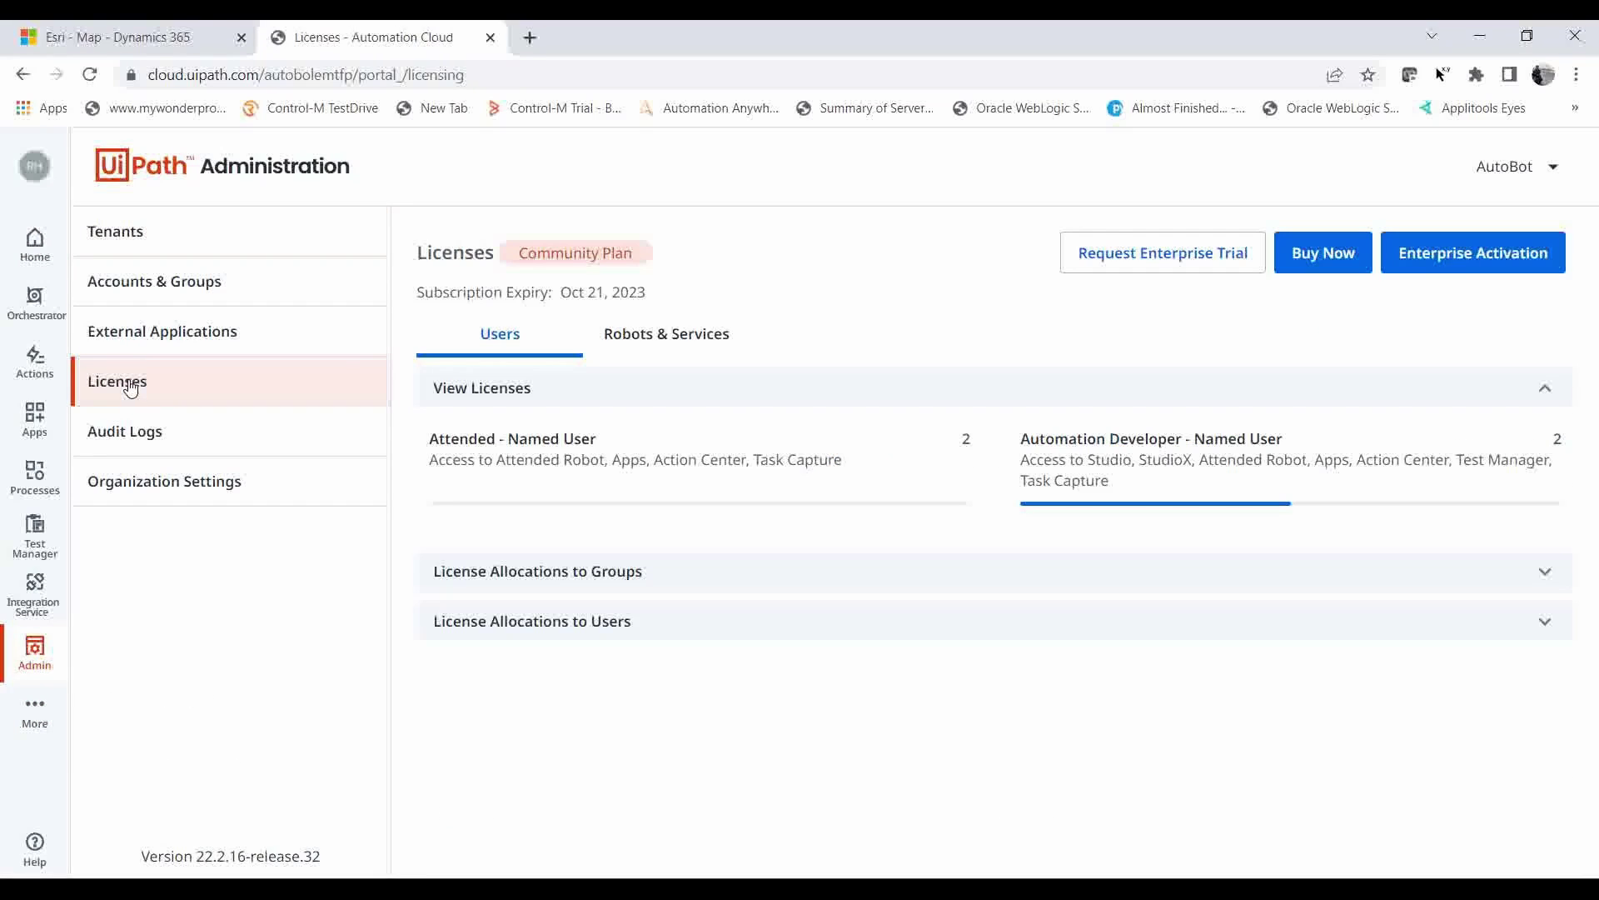
{"action": "left_click", "coordinate": [729, 334]}
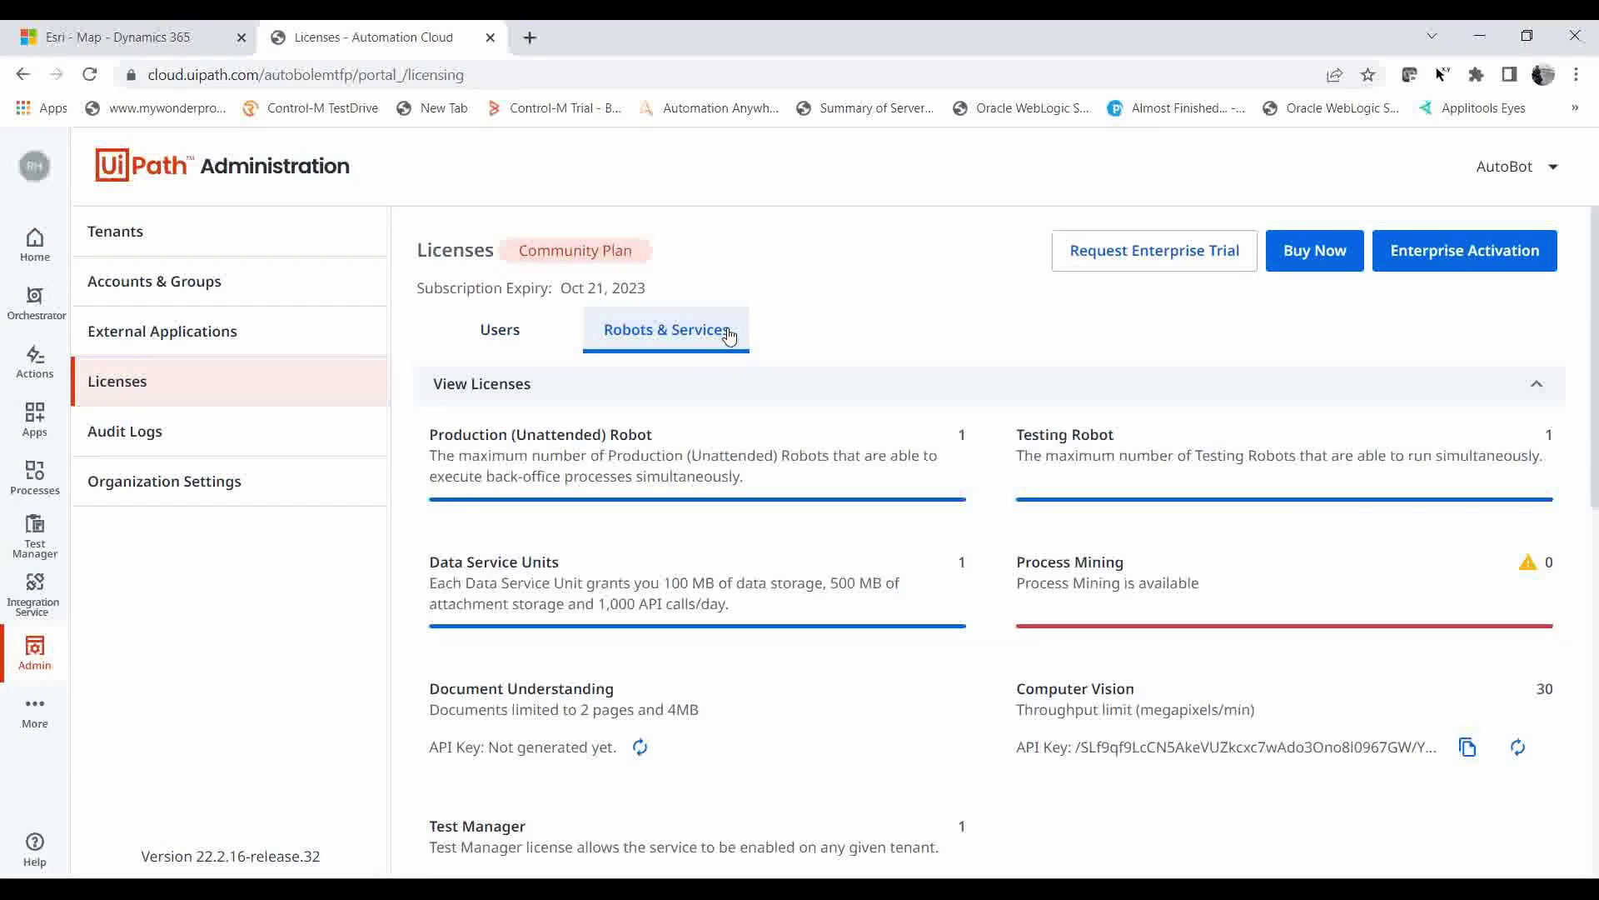
{"action": "mouse_move", "coordinate": [1594, 450]}
{"action": "left_mouse_down"}
{"action": "mouse_move", "coordinate": [1597, 522]}
{"action": "mouse_move", "coordinate": [1597, 485]}
{"action": "left_mouse_up"}
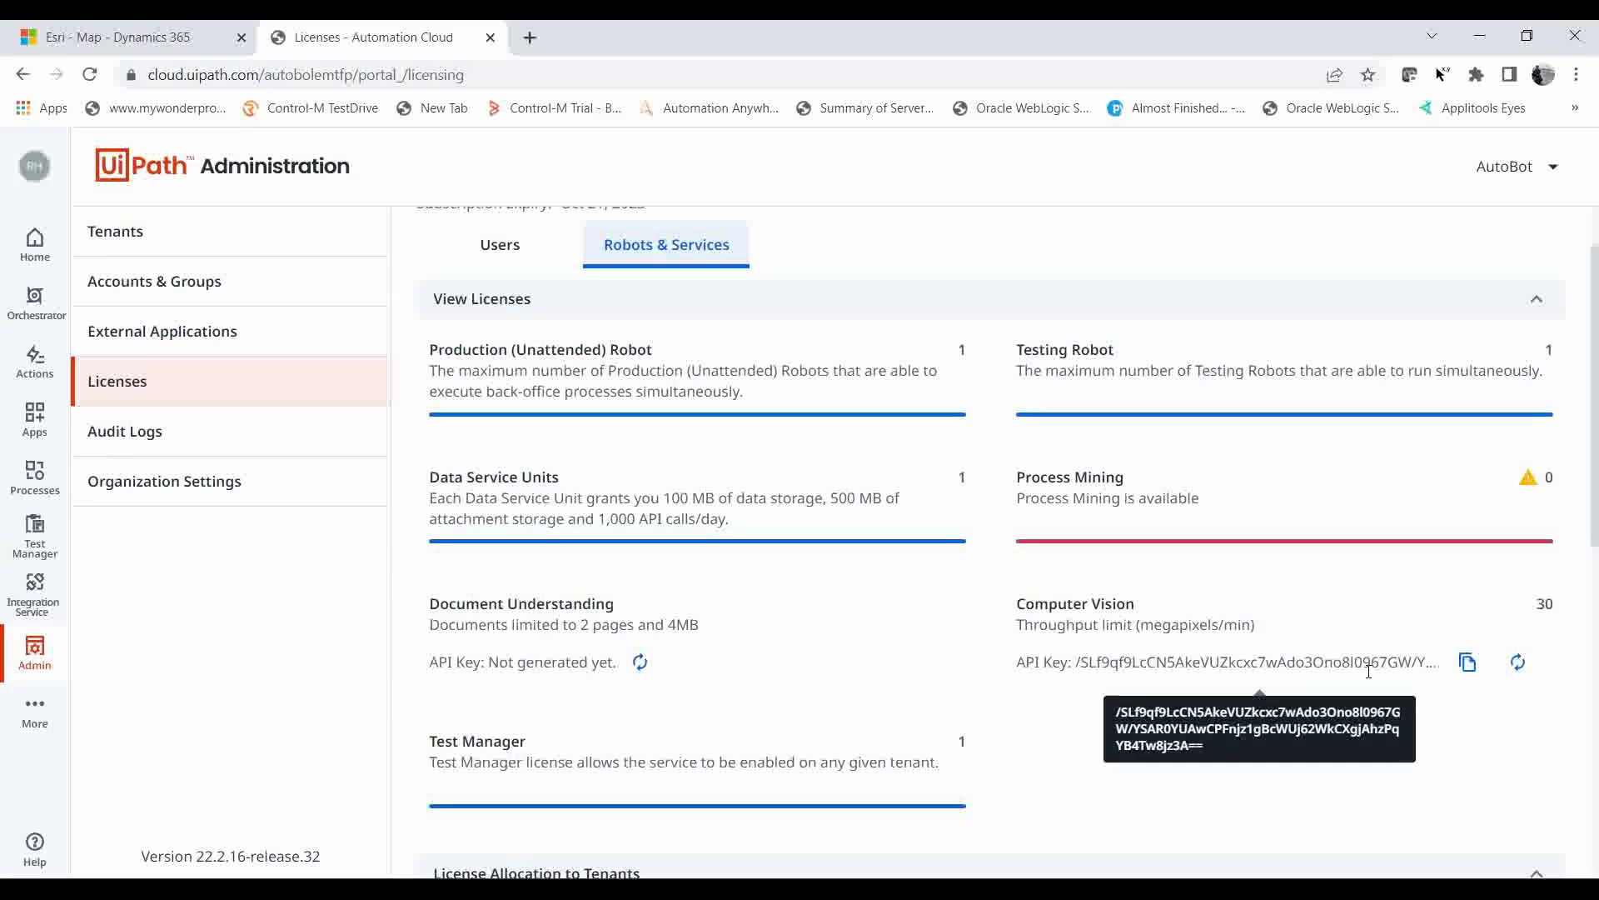
{"action": "left_click", "coordinate": [1467, 662]}
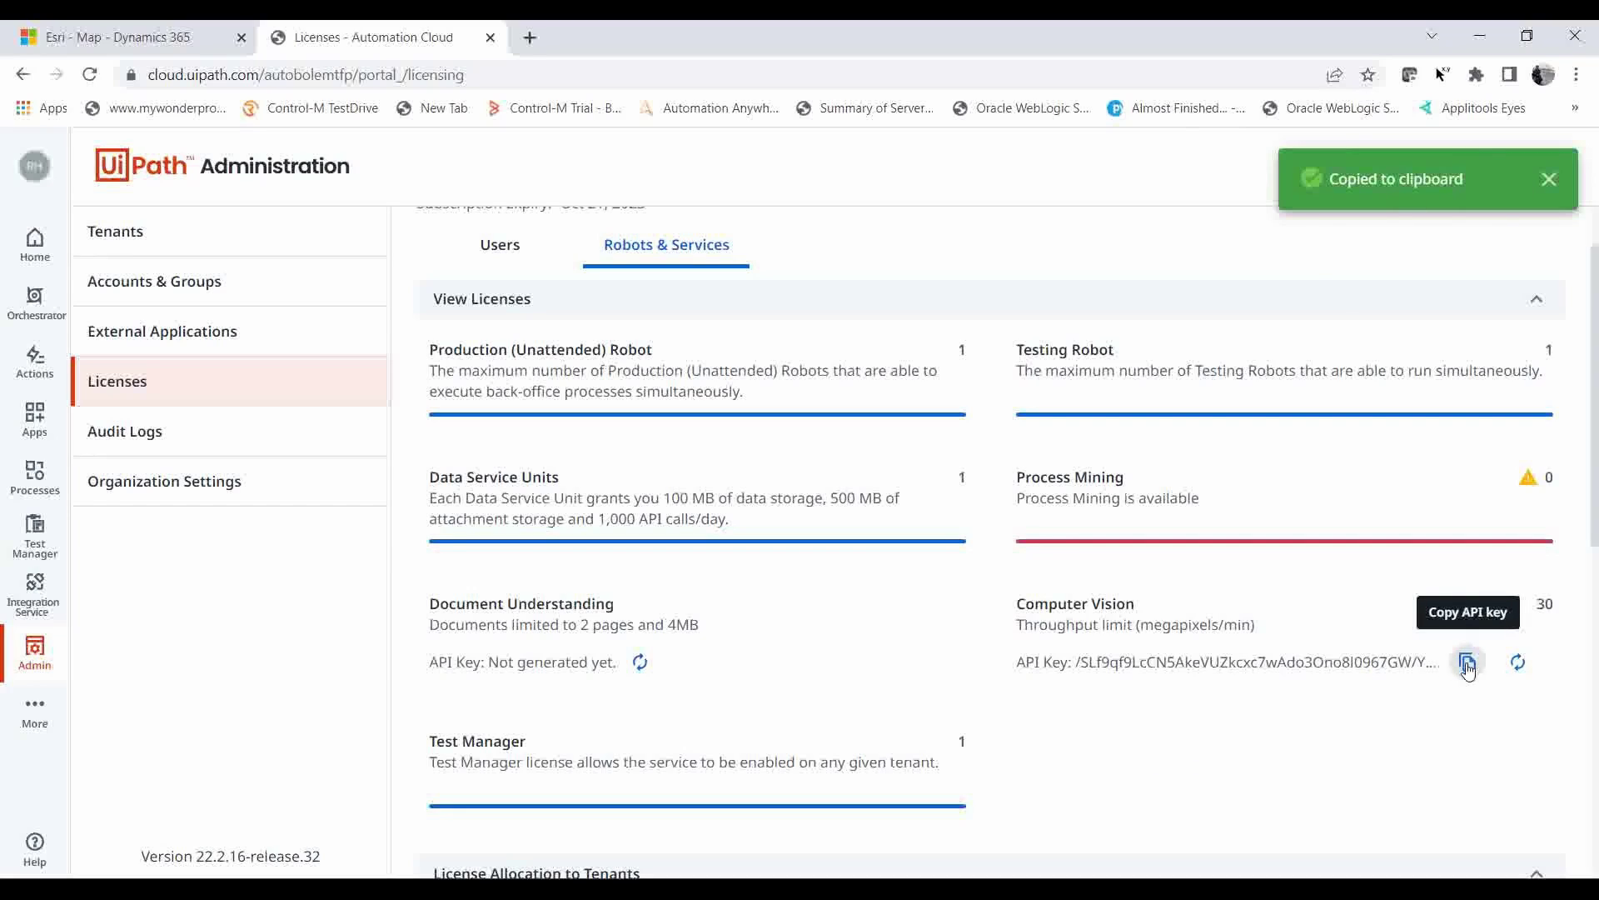
{"action": "key", "text": "alt+Tab"}
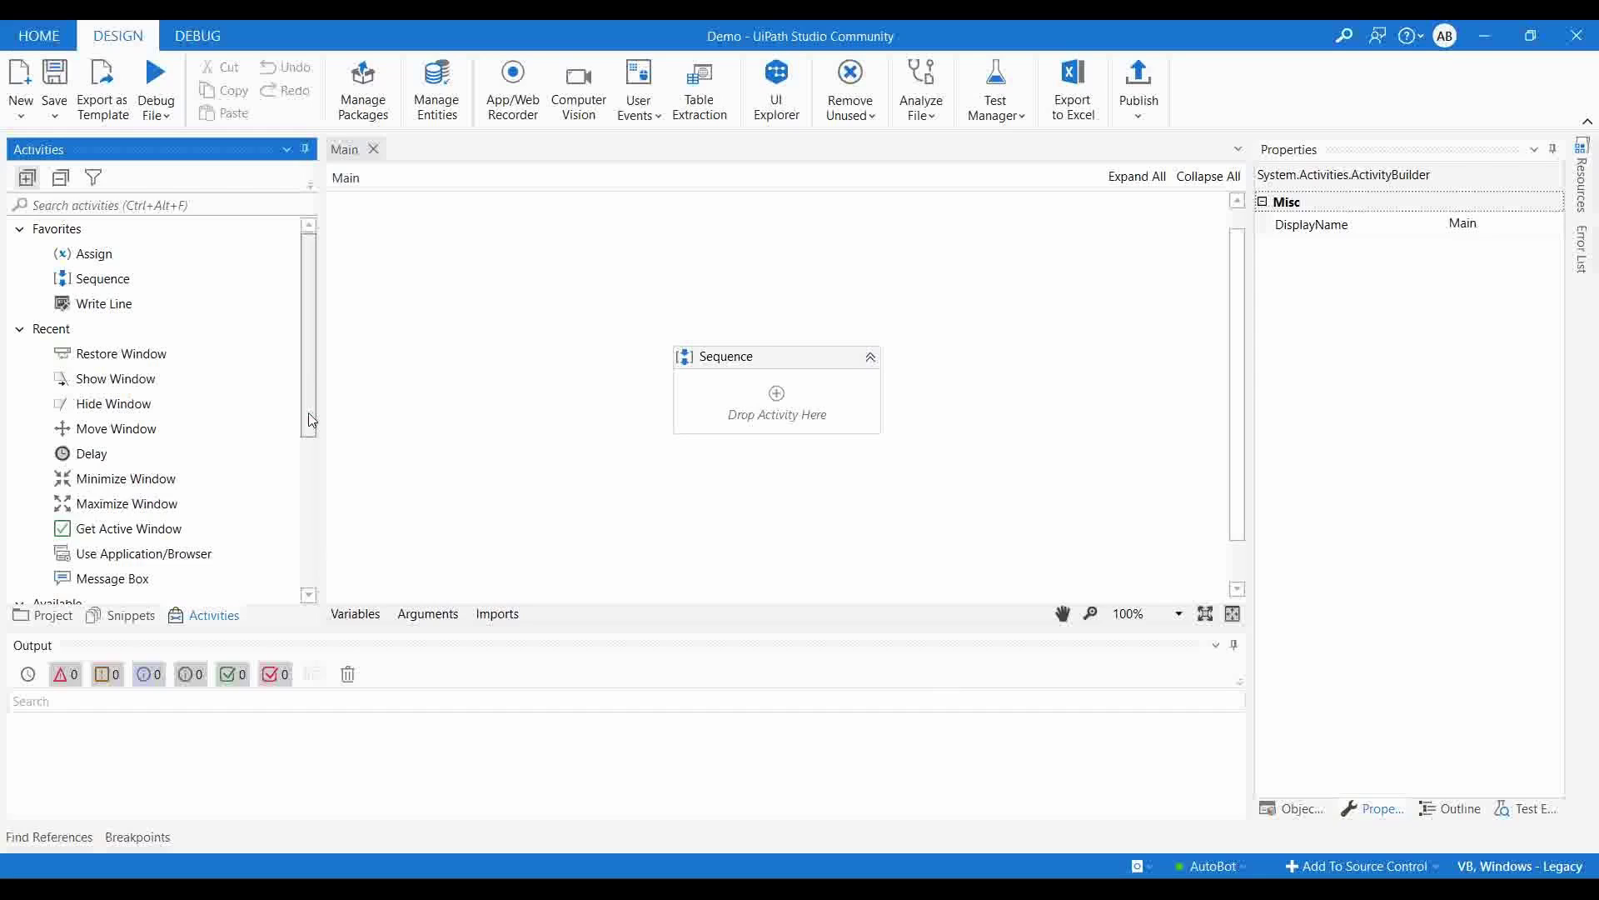
Step: Paste the copied key into the Demo project's Computer Vision ApiKey run value and confirm
{"action": "left_click", "coordinate": [50, 615]}
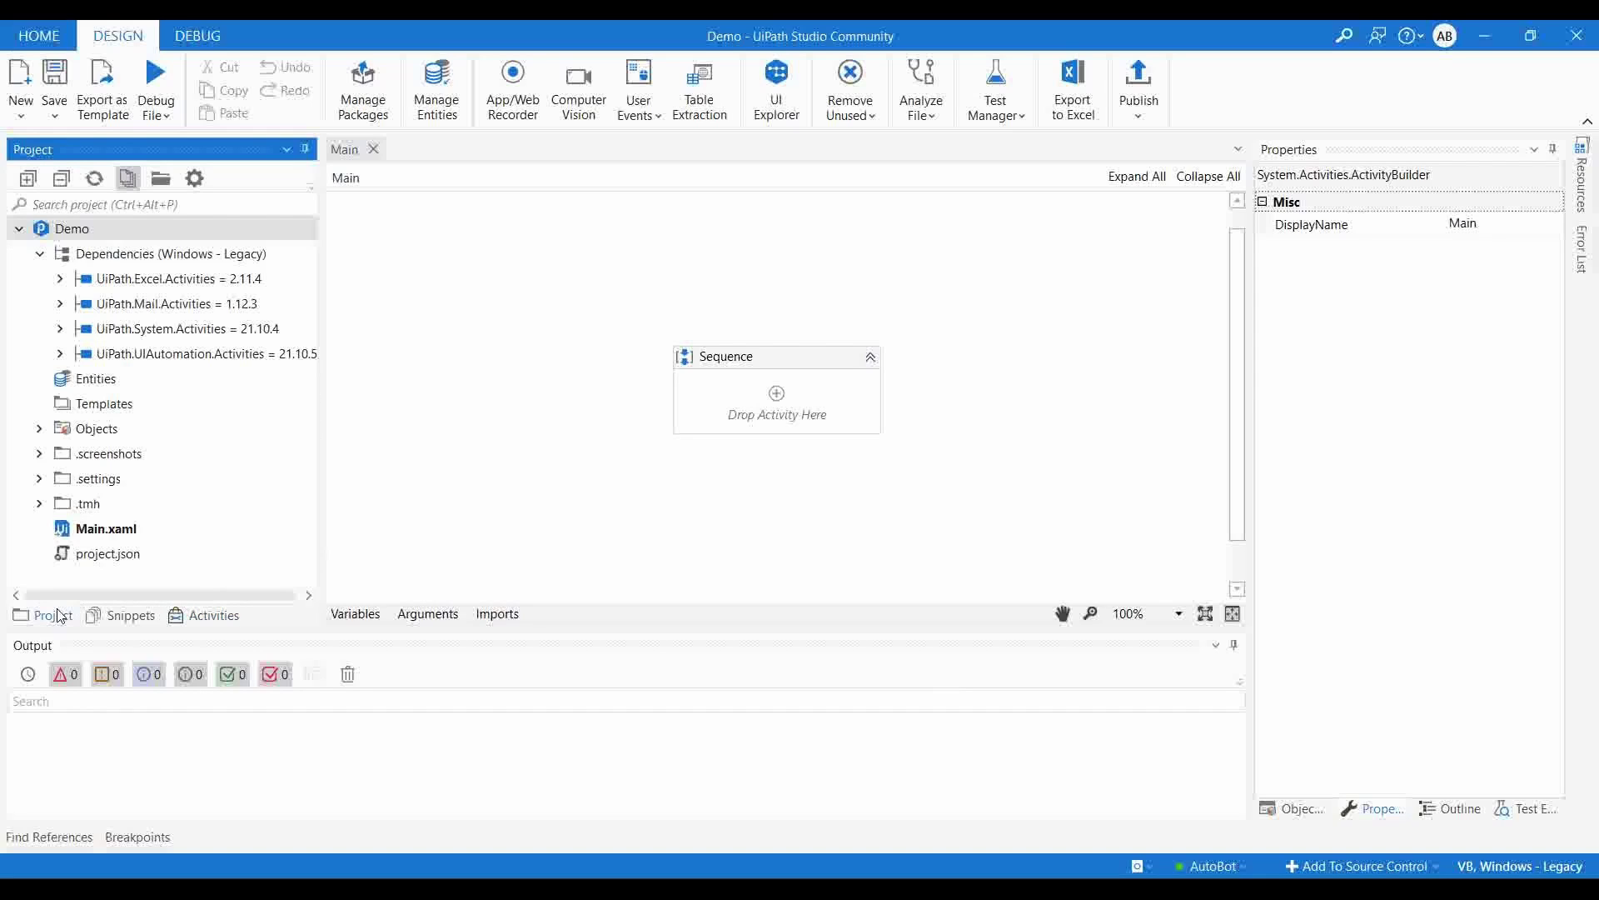
{"action": "right_click", "coordinate": [121, 231]}
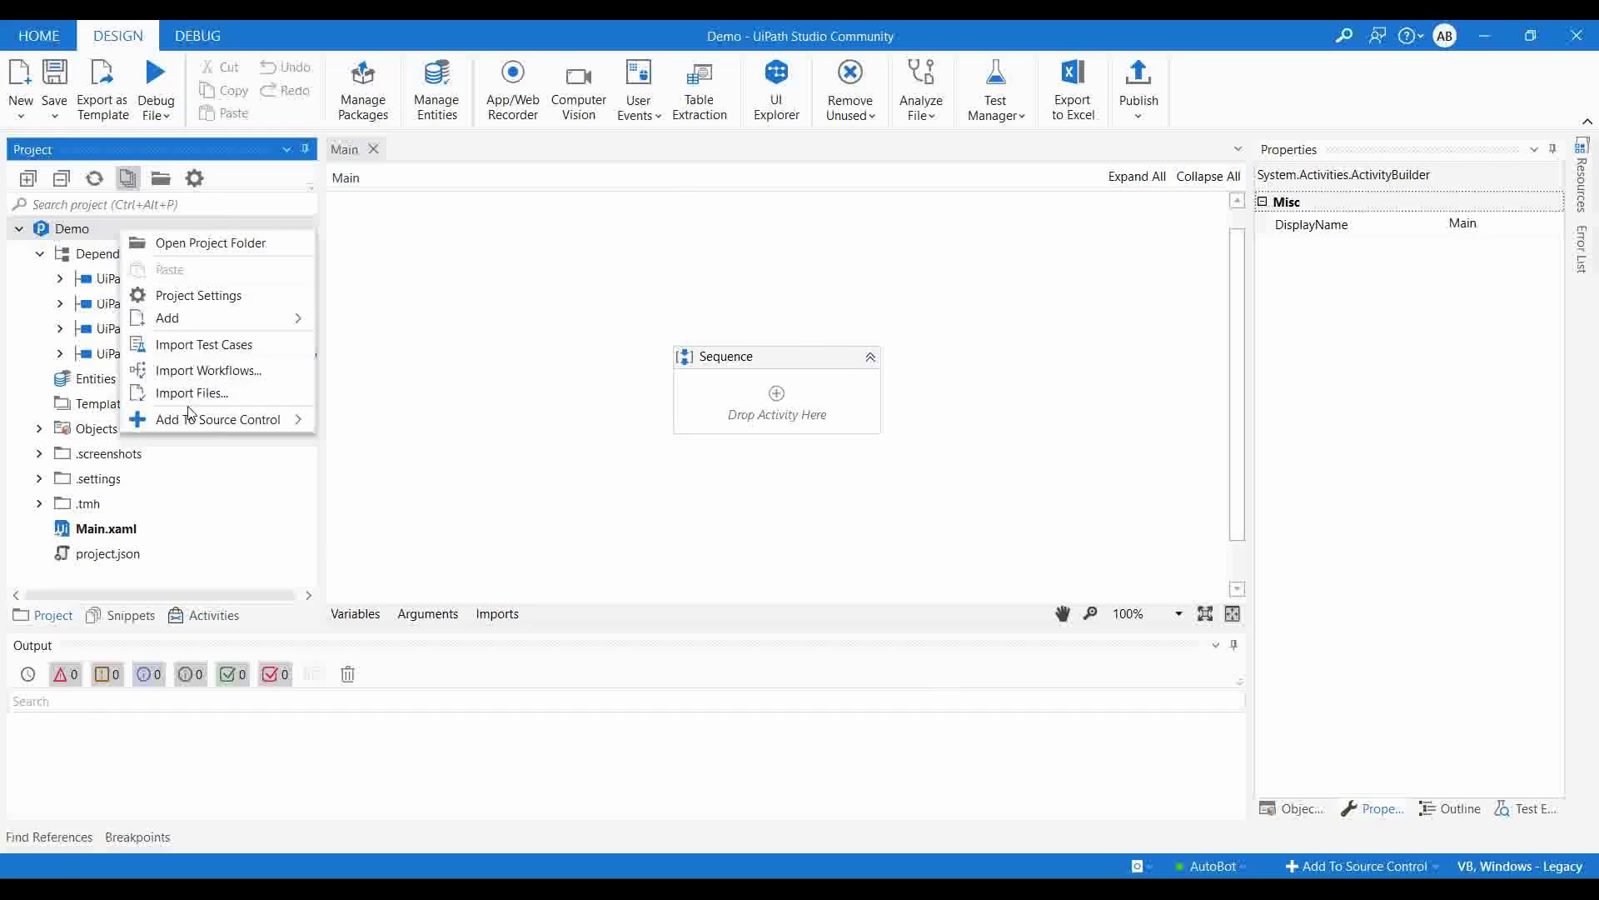
{"action": "left_click", "coordinate": [231, 296]}
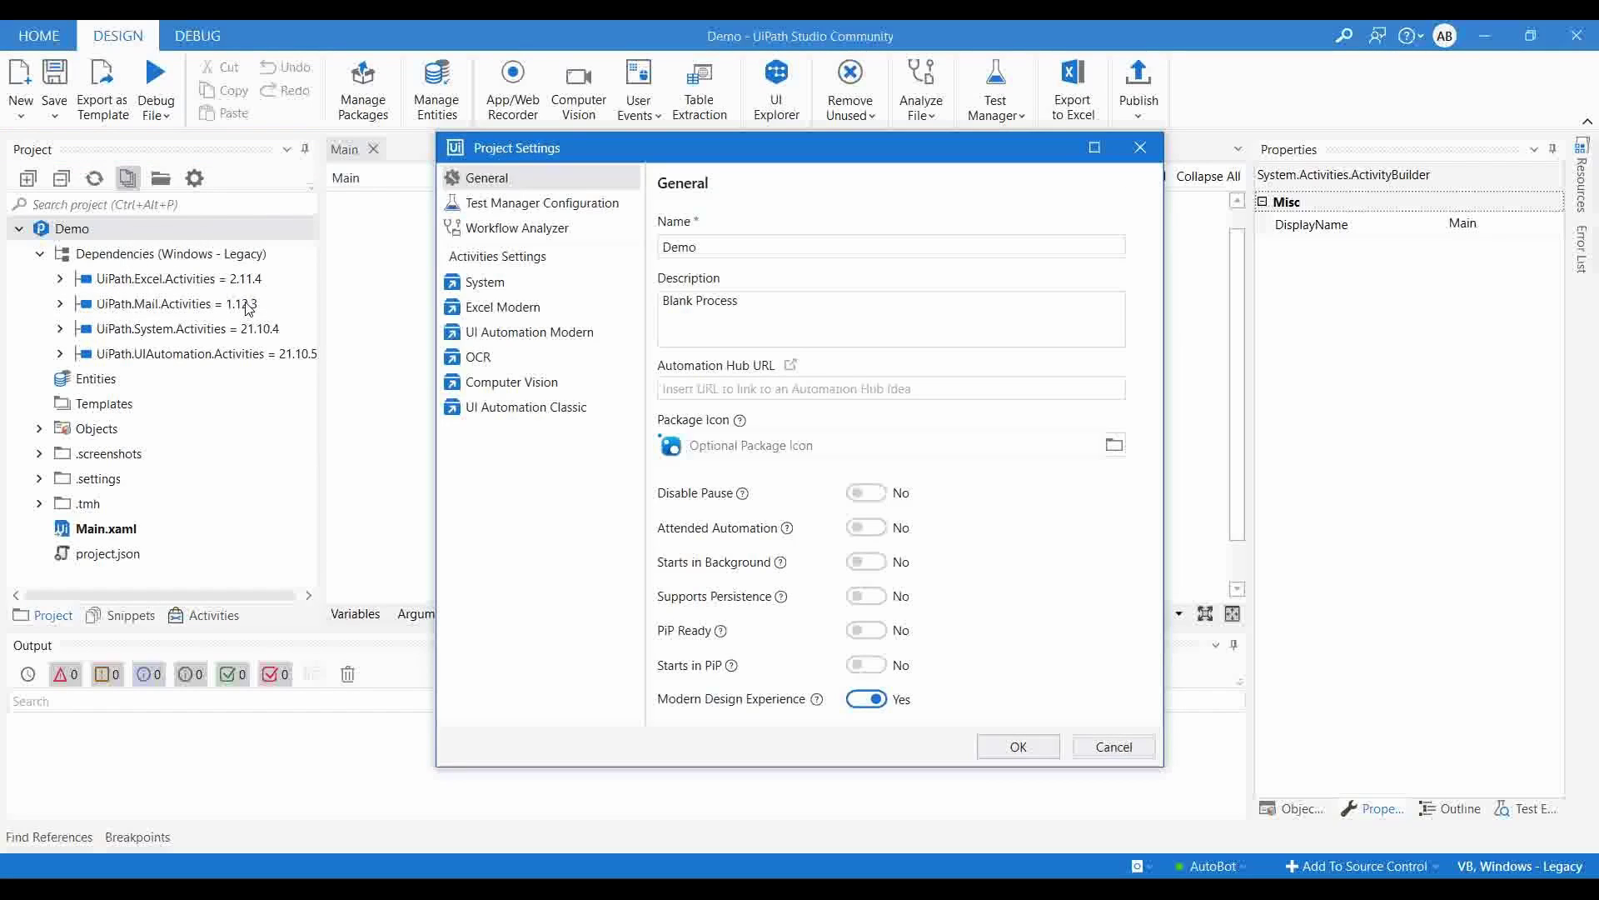
{"action": "left_click", "coordinate": [524, 385]}
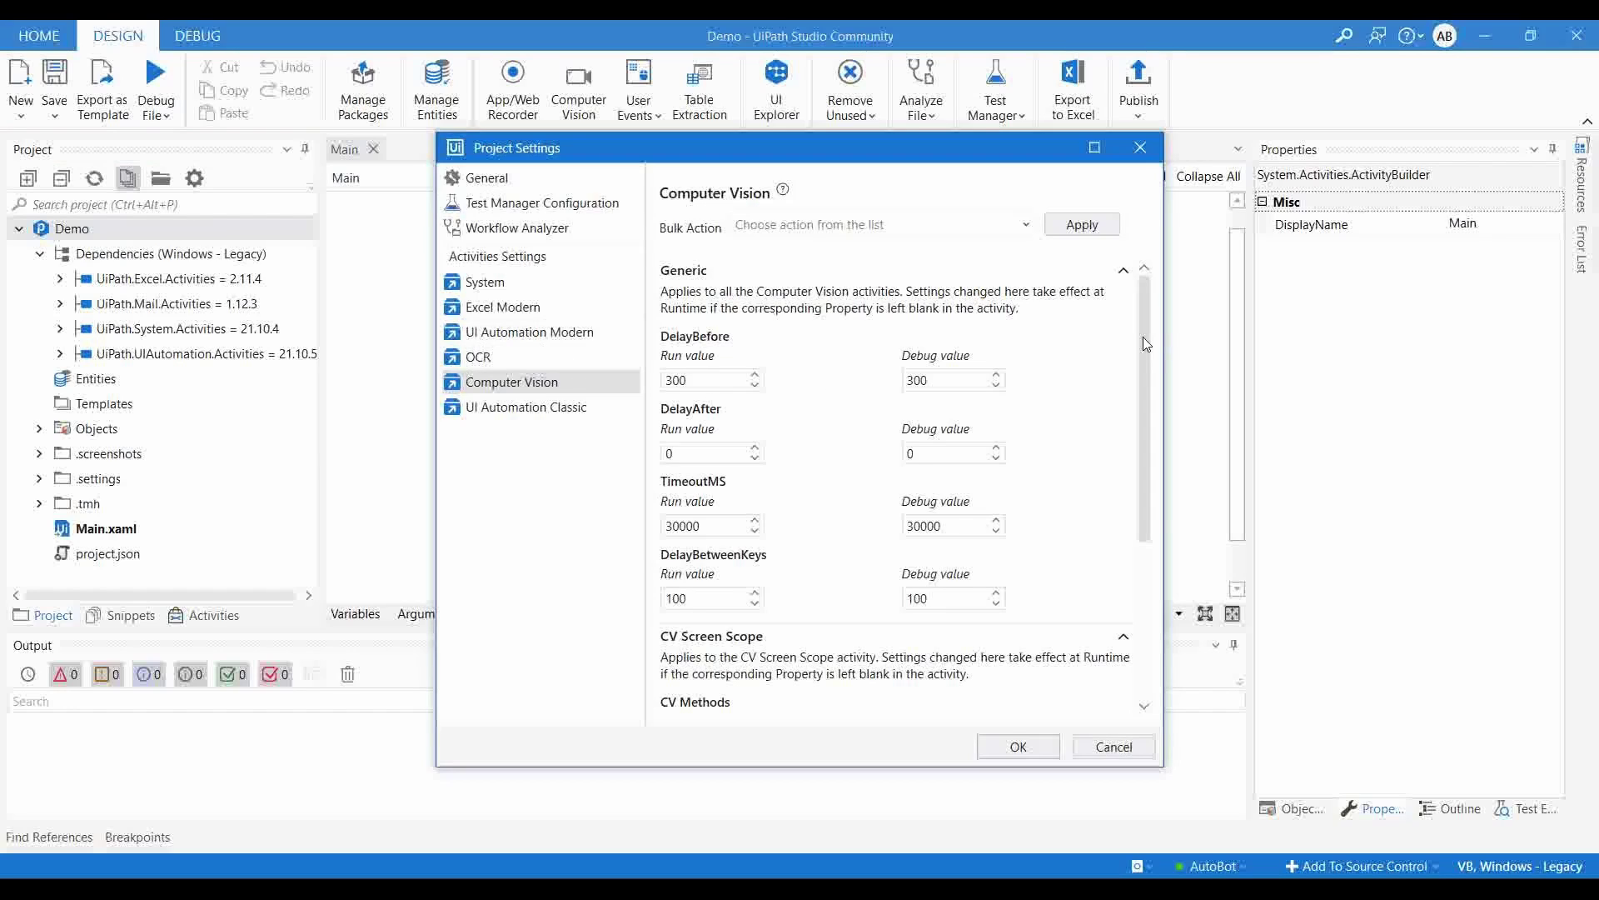
{"action": "left_click_drag", "start_coordinate": [1144, 337], "coordinate": [1153, 519]}
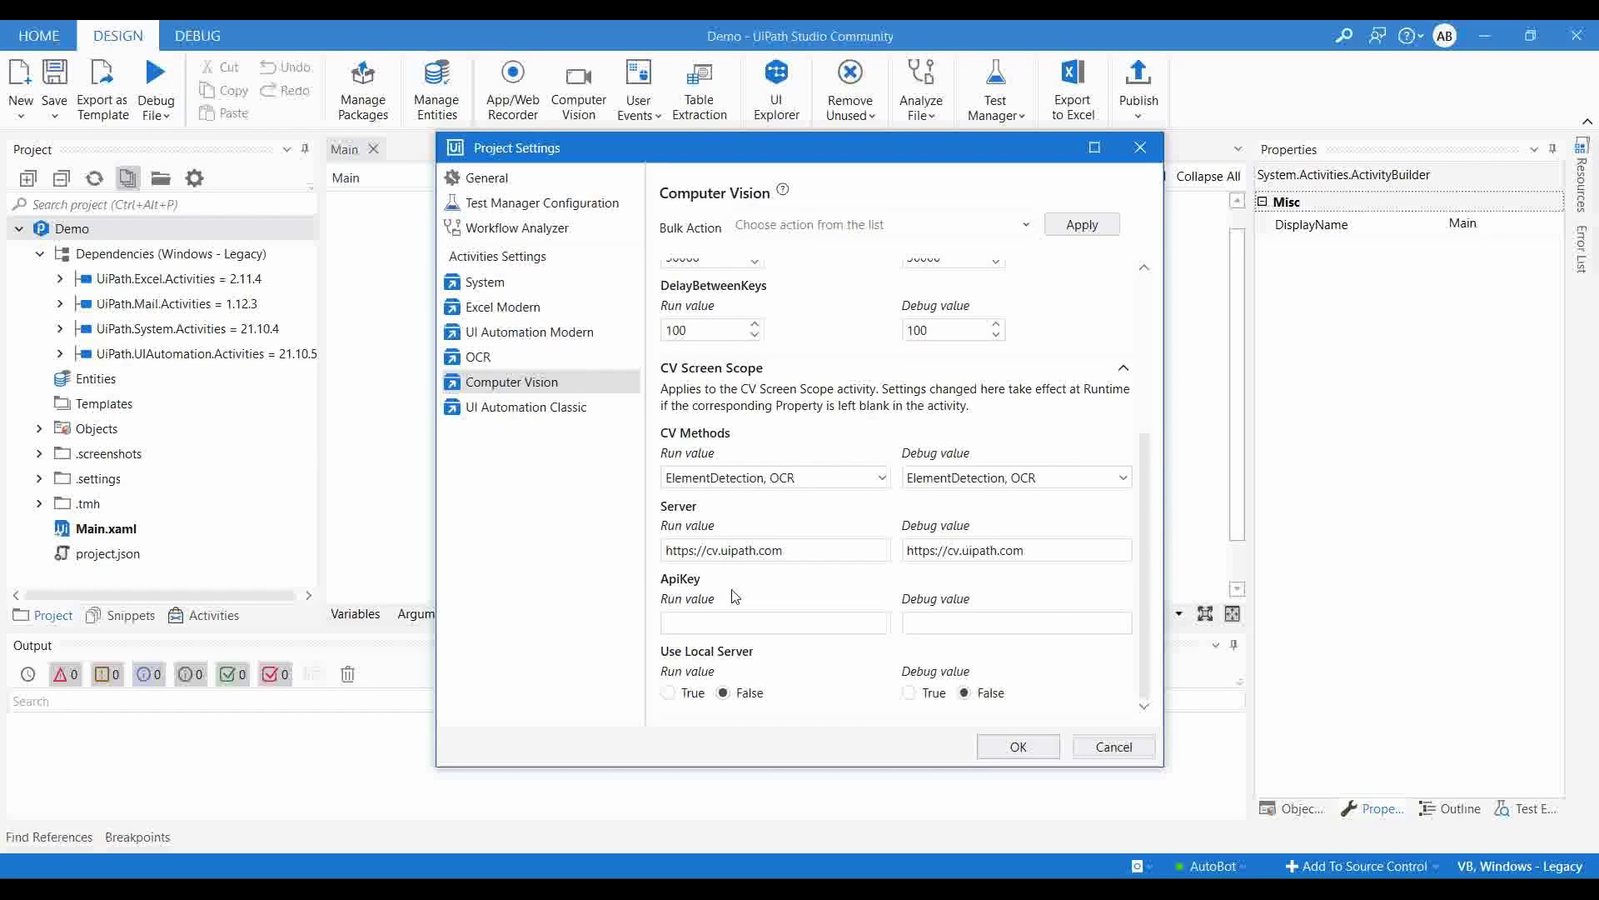
{"action": "left_click", "coordinate": [686, 626]}
{"action": "key", "text": "ctrl+v"}
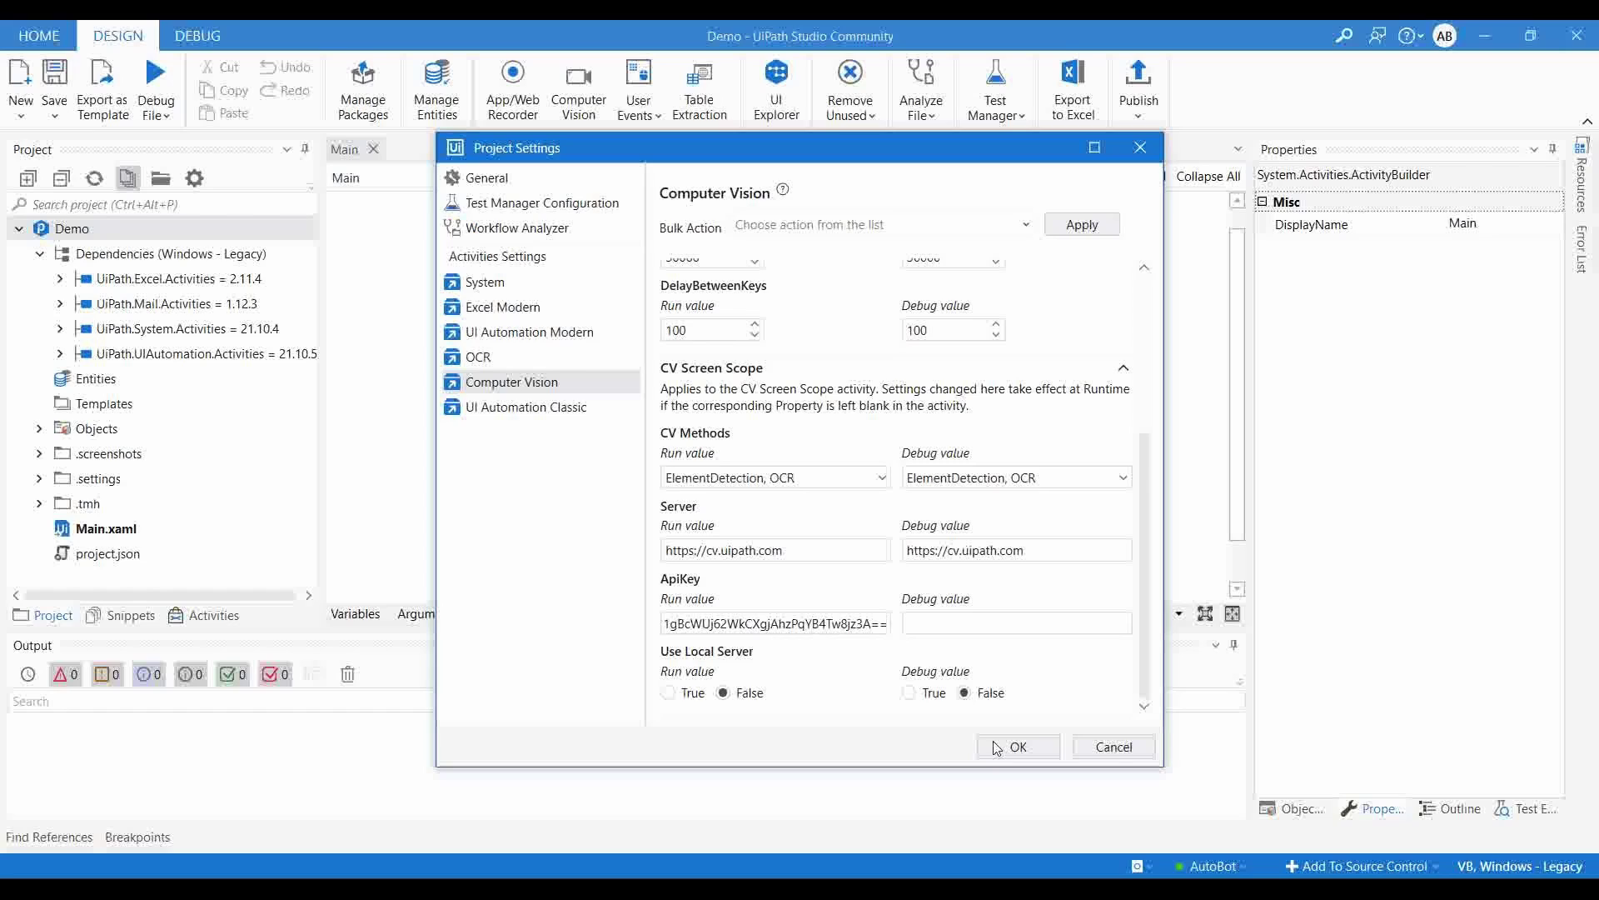
{"action": "left_click", "coordinate": [1024, 747]}
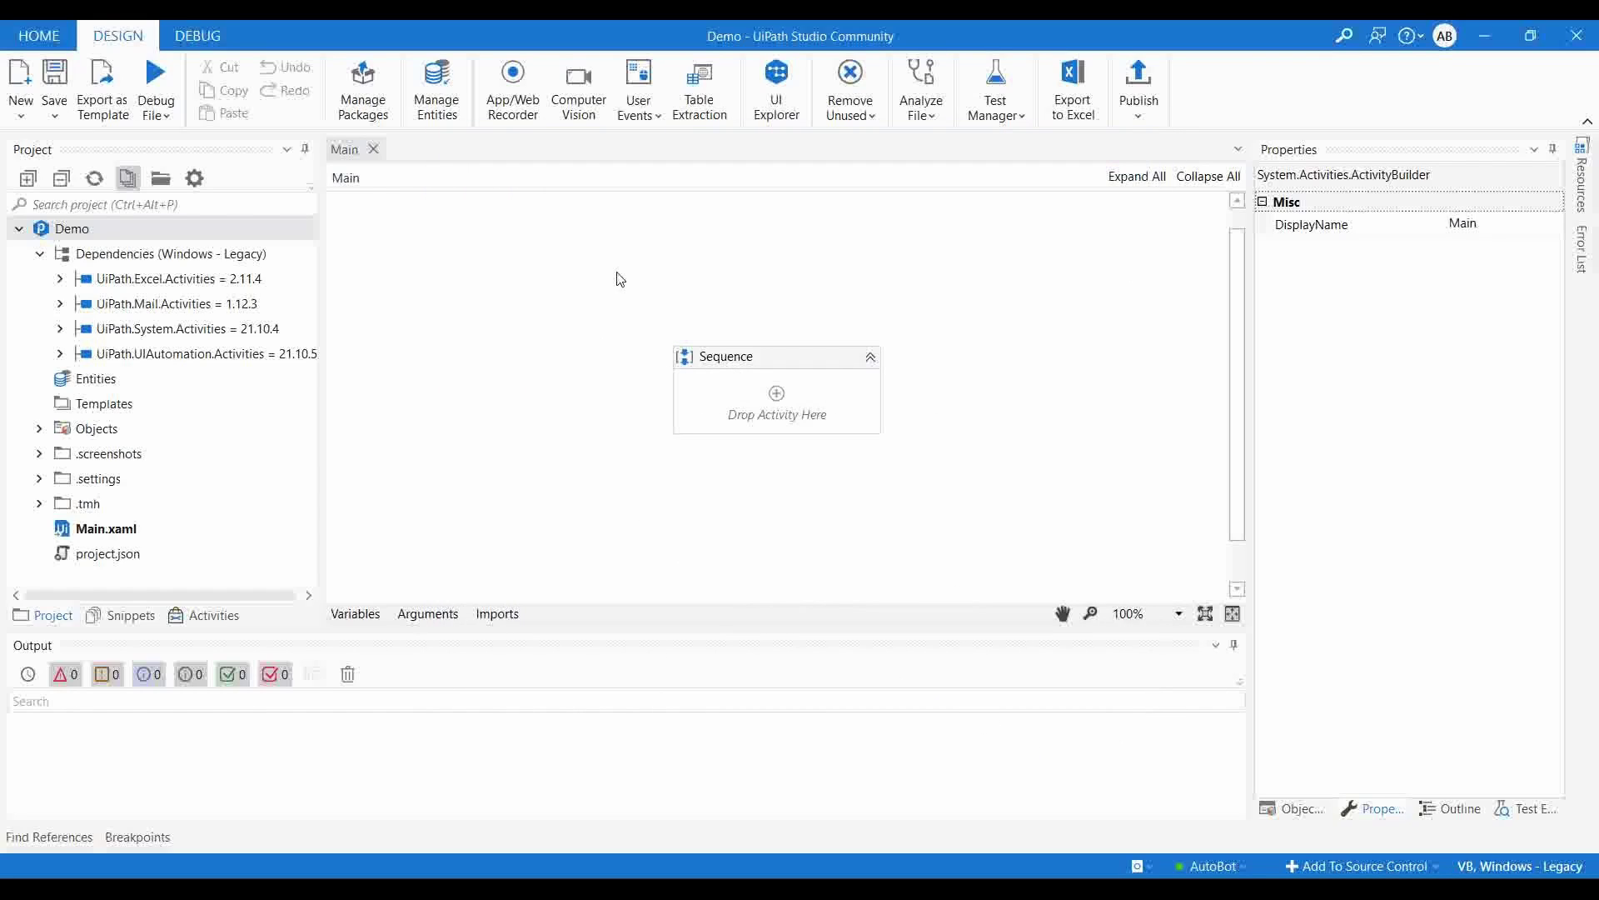
Step: Record with Computer Vision on the browser, indicating the Robots & Services tab, then stop
{"action": "left_click", "coordinate": [540, 263]}
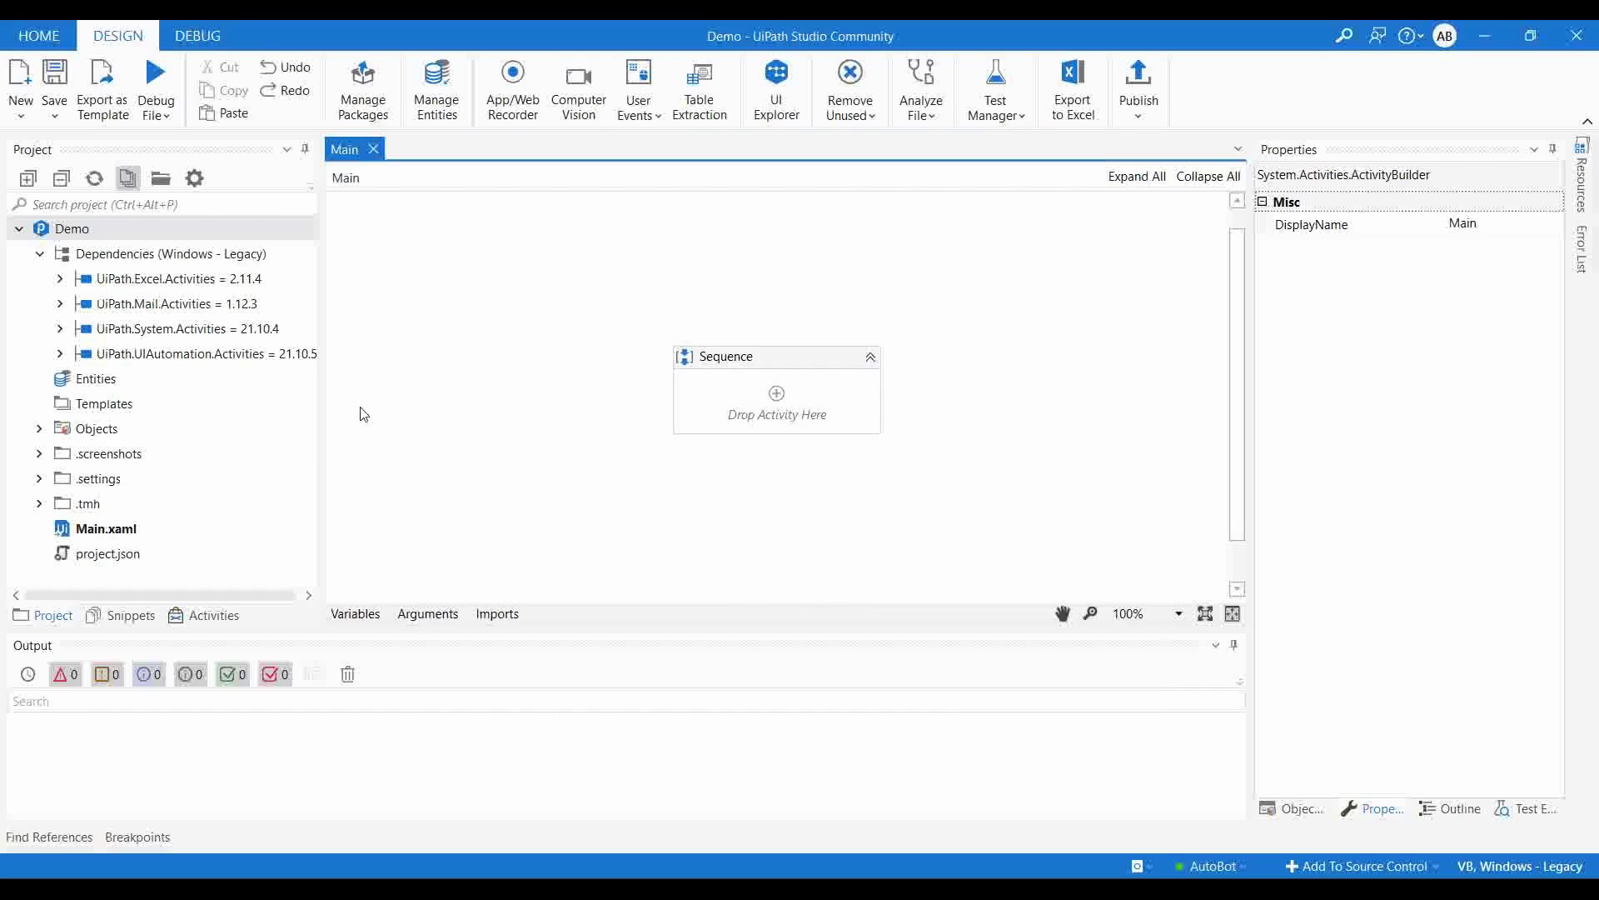
{"action": "left_click", "coordinate": [592, 102]}
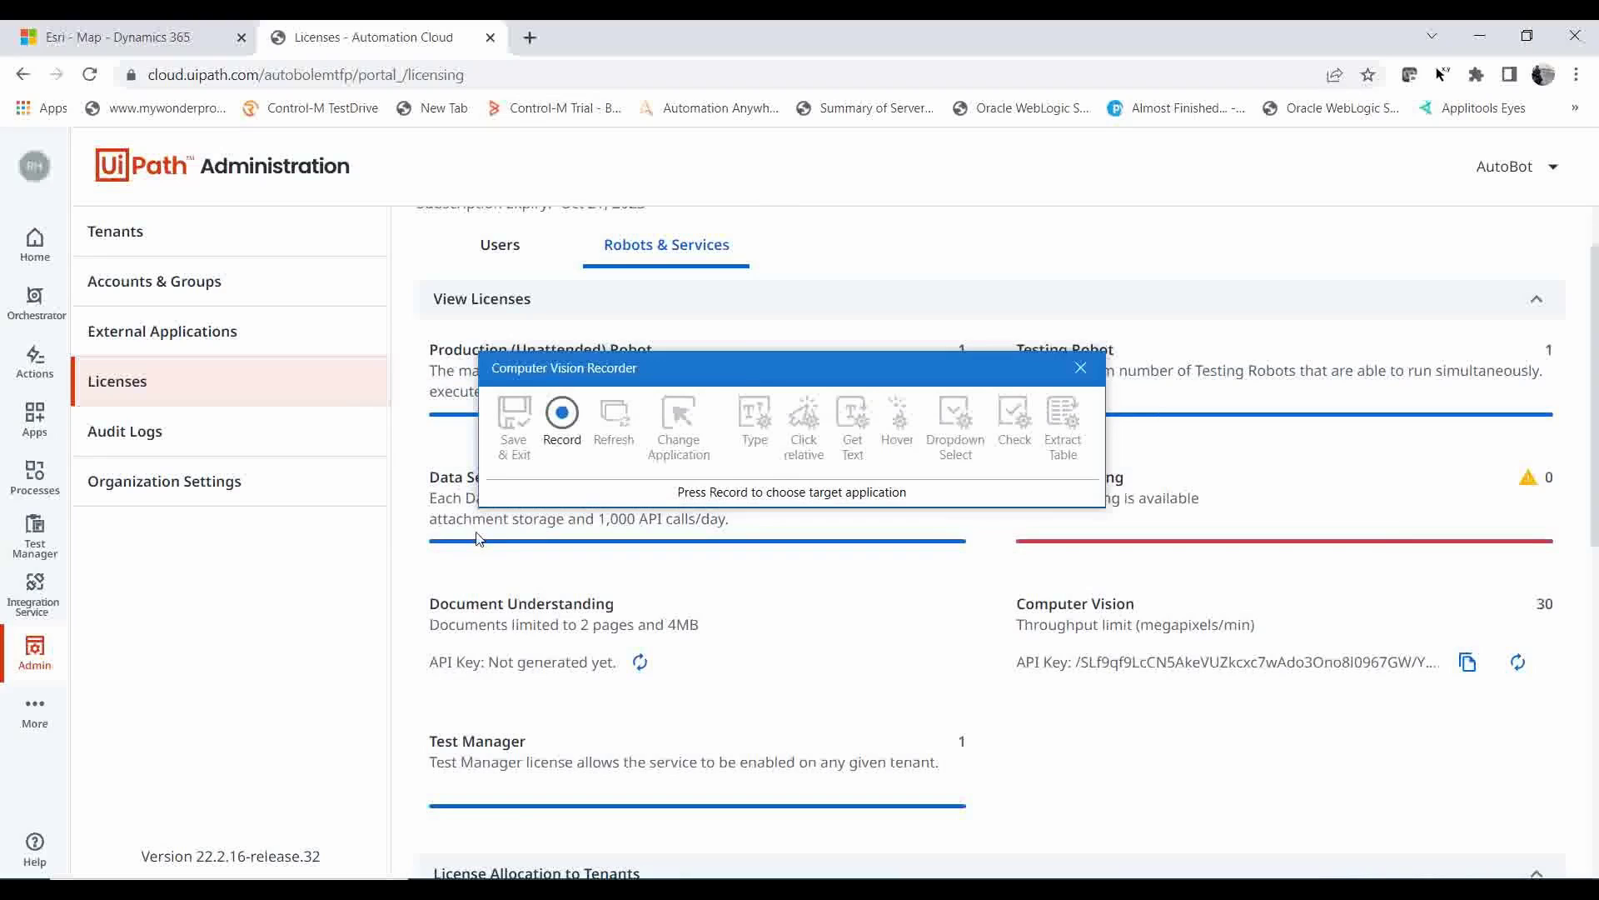
{"action": "left_click", "coordinate": [561, 425]}
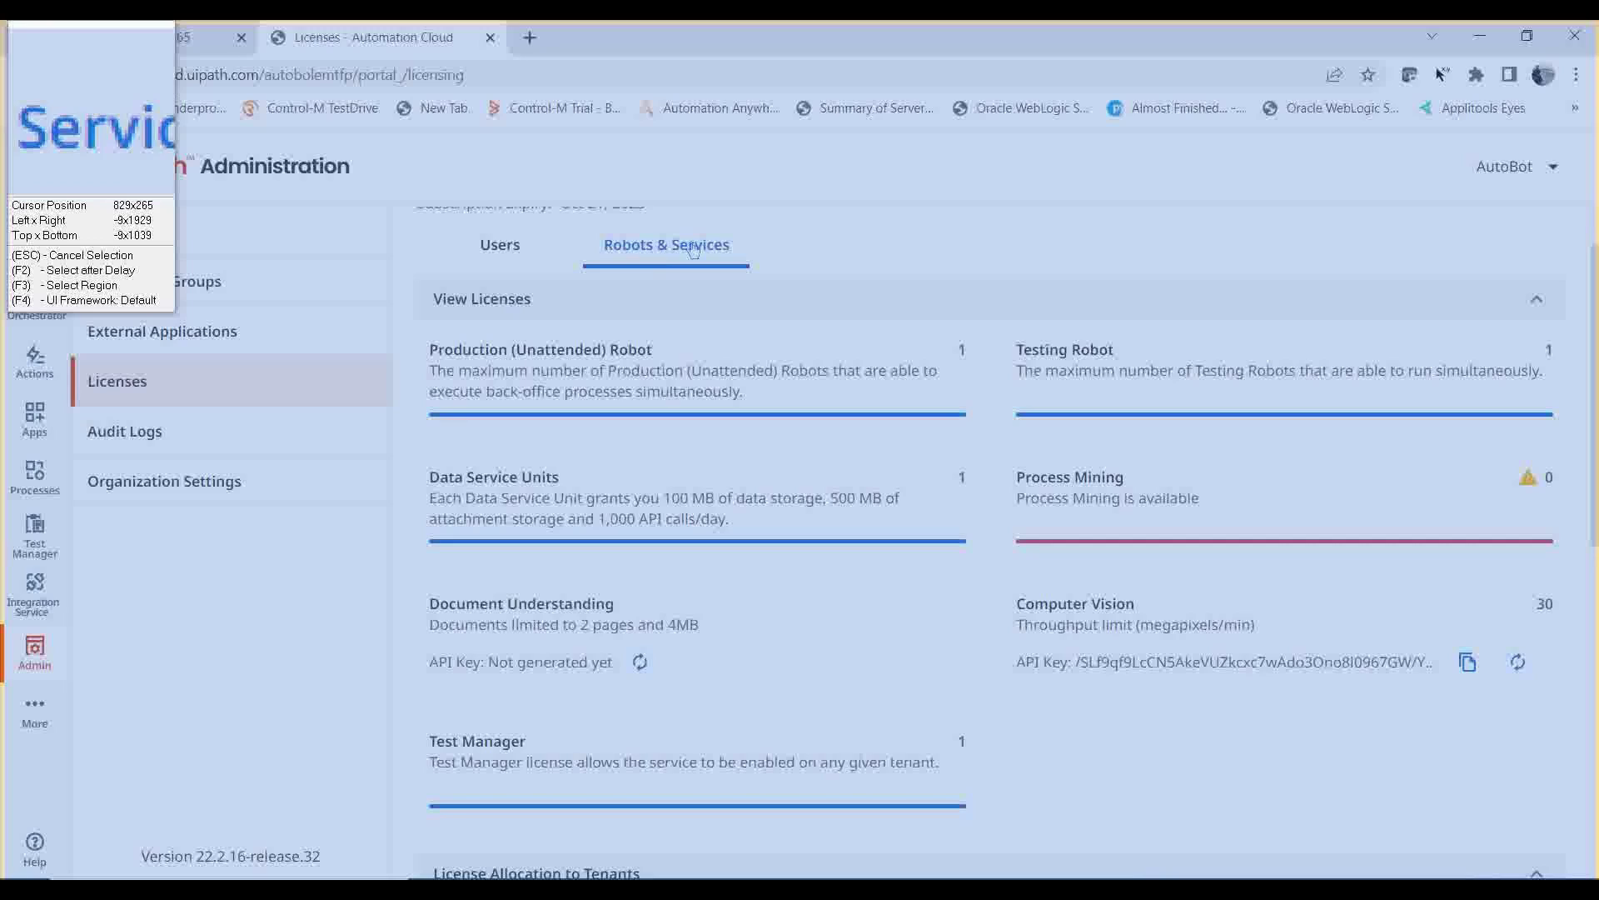
{"action": "left_click", "coordinate": [794, 236]}
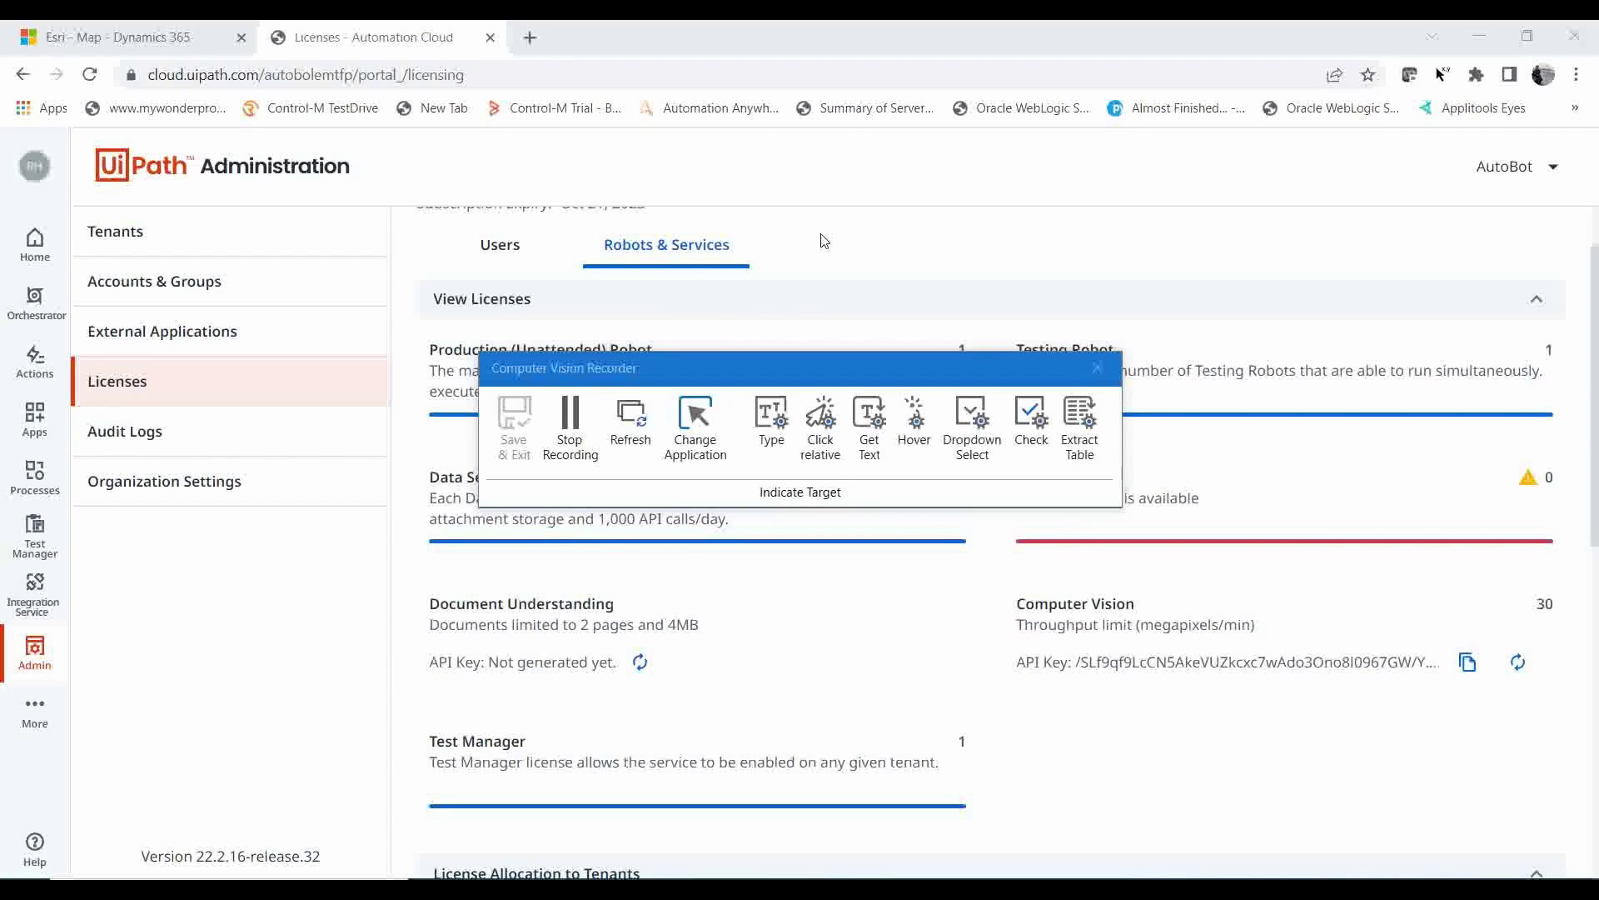
{"action": "left_click", "coordinate": [671, 255]}
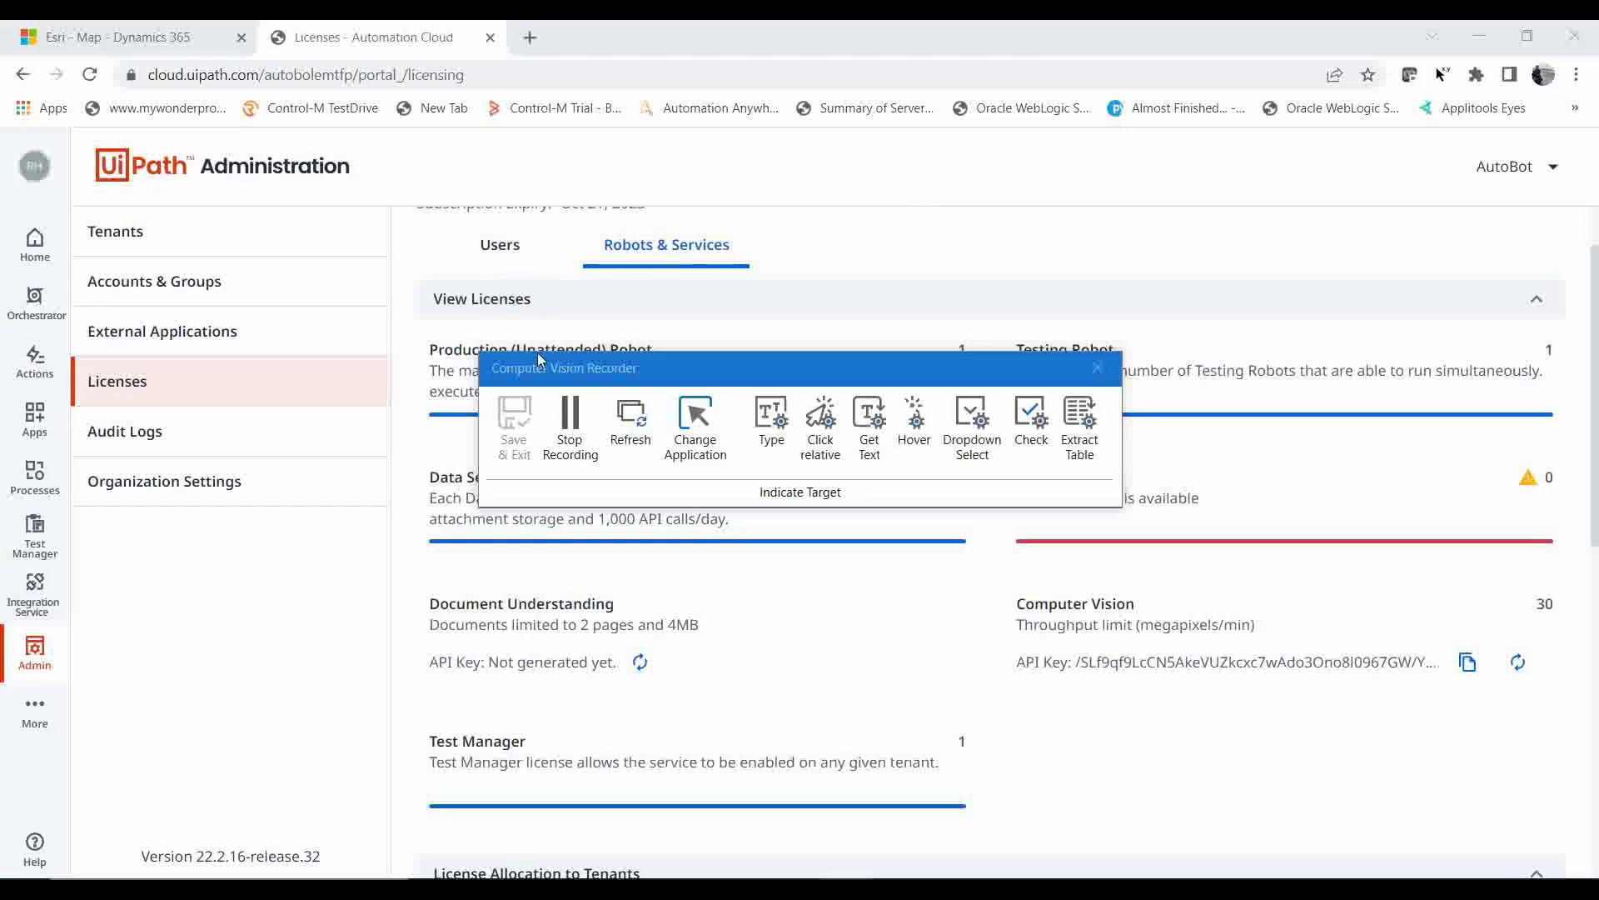
{"action": "left_click", "coordinate": [572, 426]}
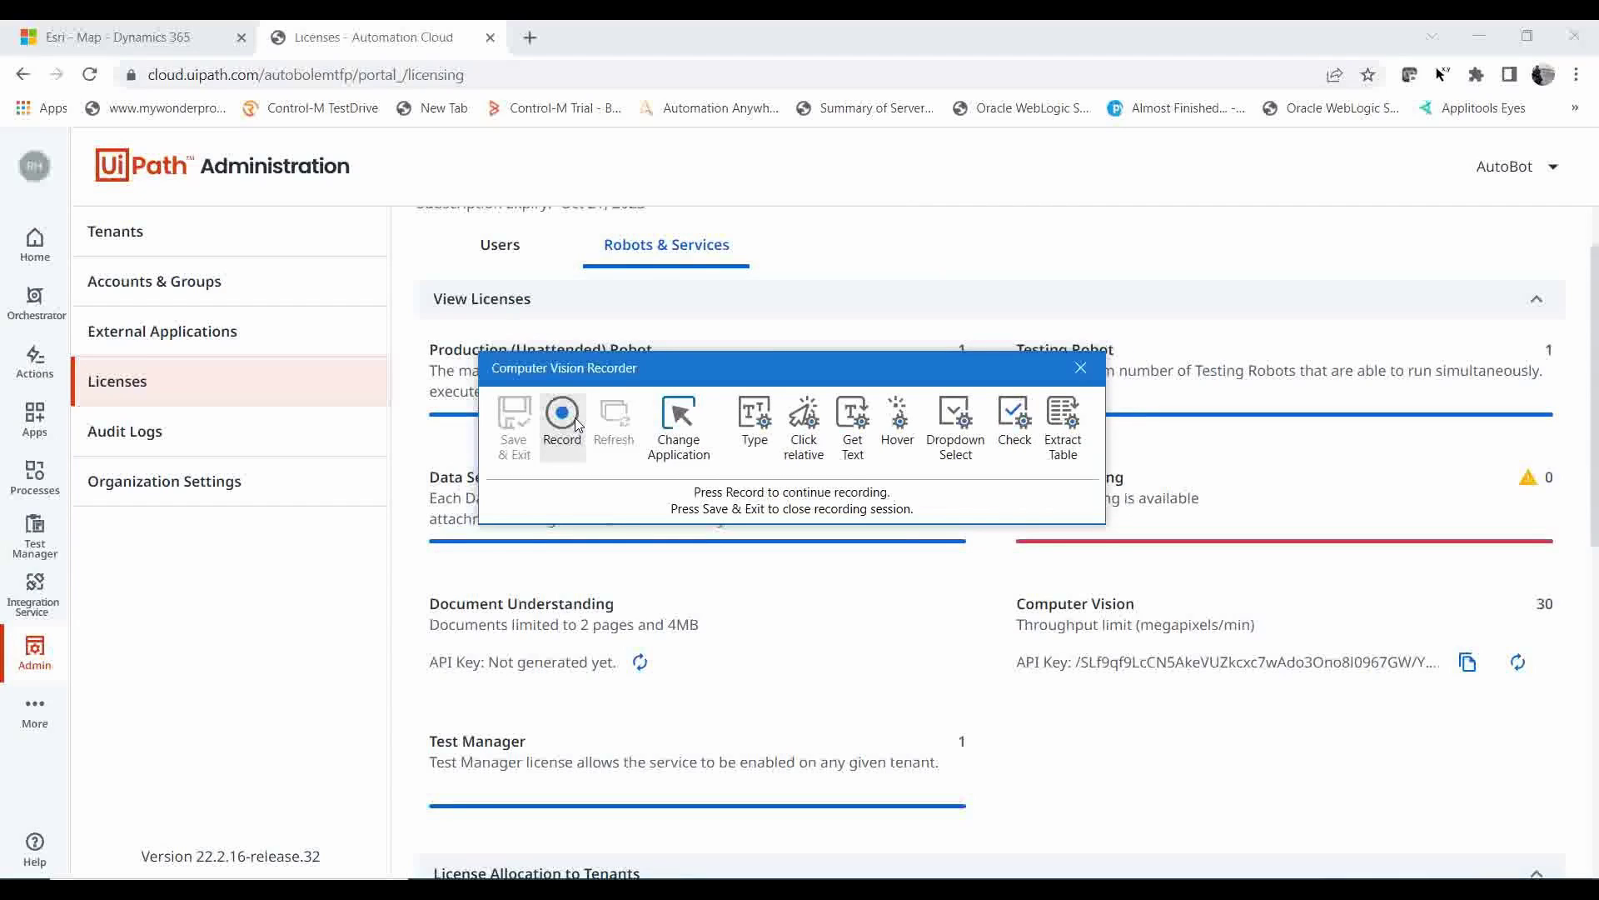
Step: Close the Computer Vision Recorder toolbar to return to the Main workflow
{"action": "left_click", "coordinate": [1082, 369]}
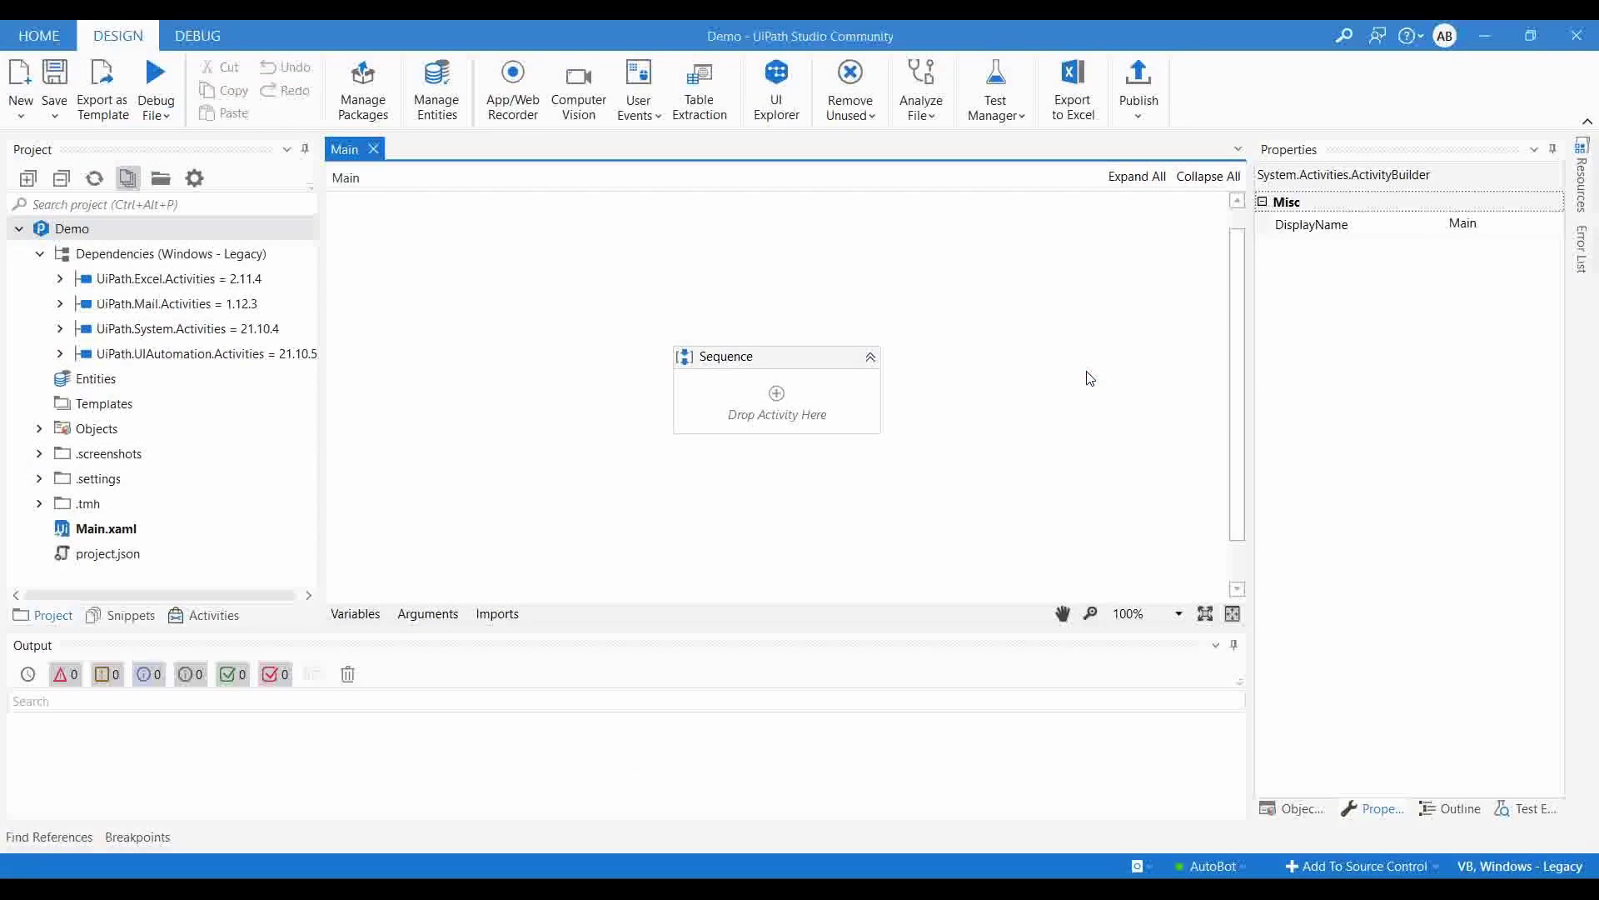